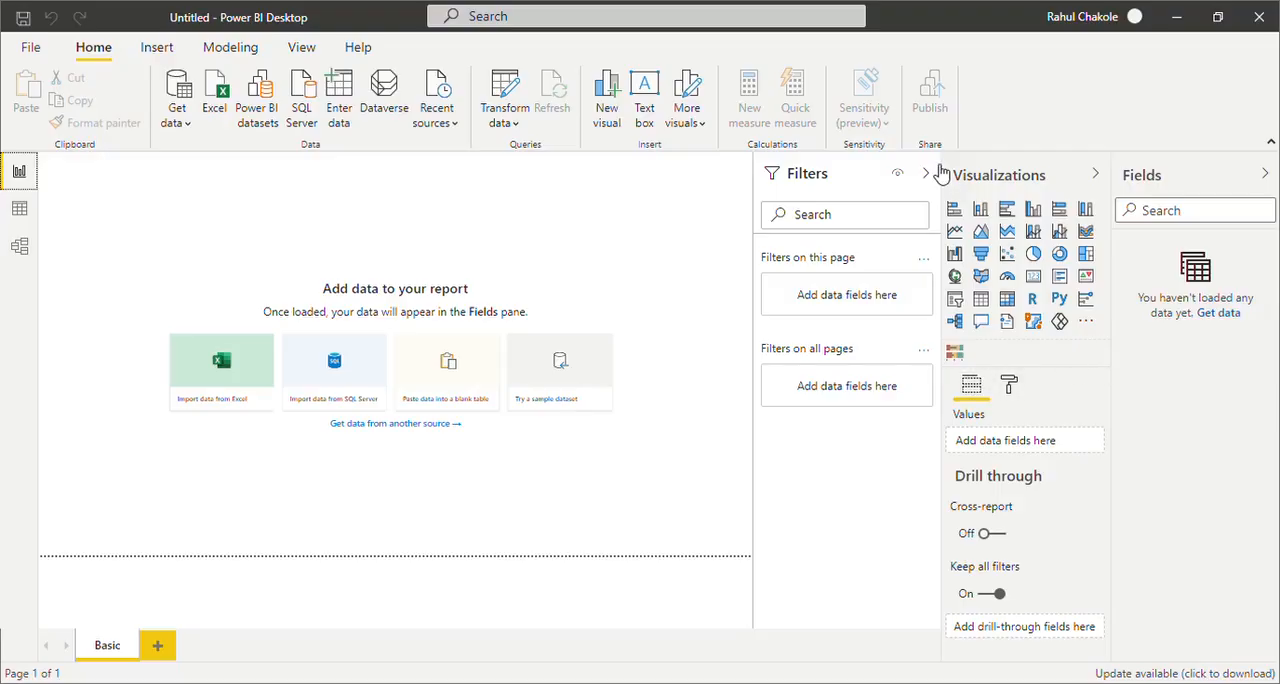
Look over the empty Data and Model views, then return to the Report view
{"action": "left_click", "coordinate": [19, 212]}
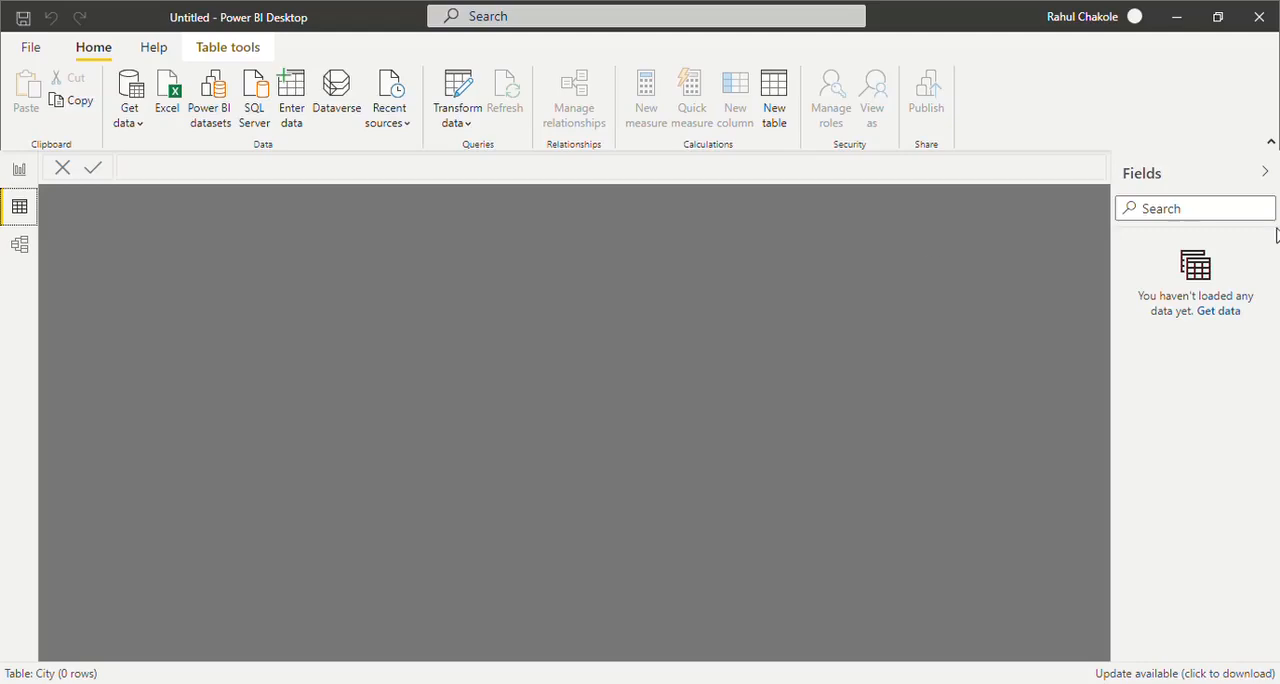
{"action": "left_click", "coordinate": [21, 245]}
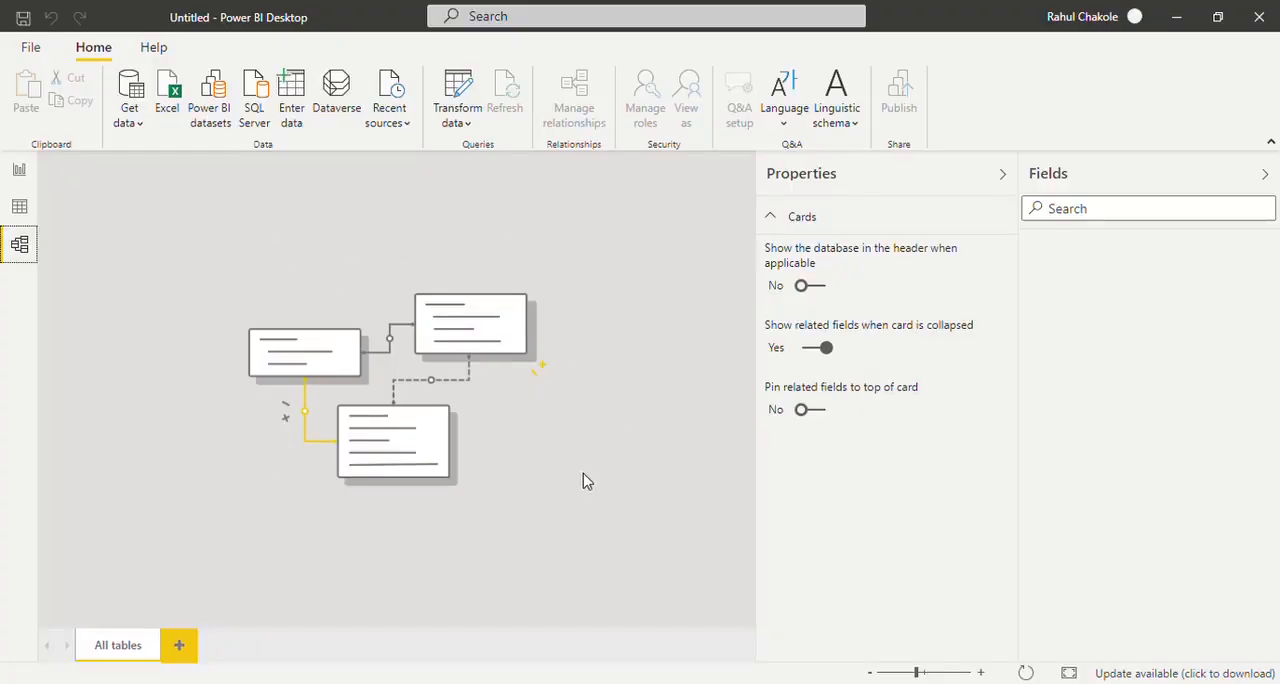
{"action": "left_click", "coordinate": [19, 170]}
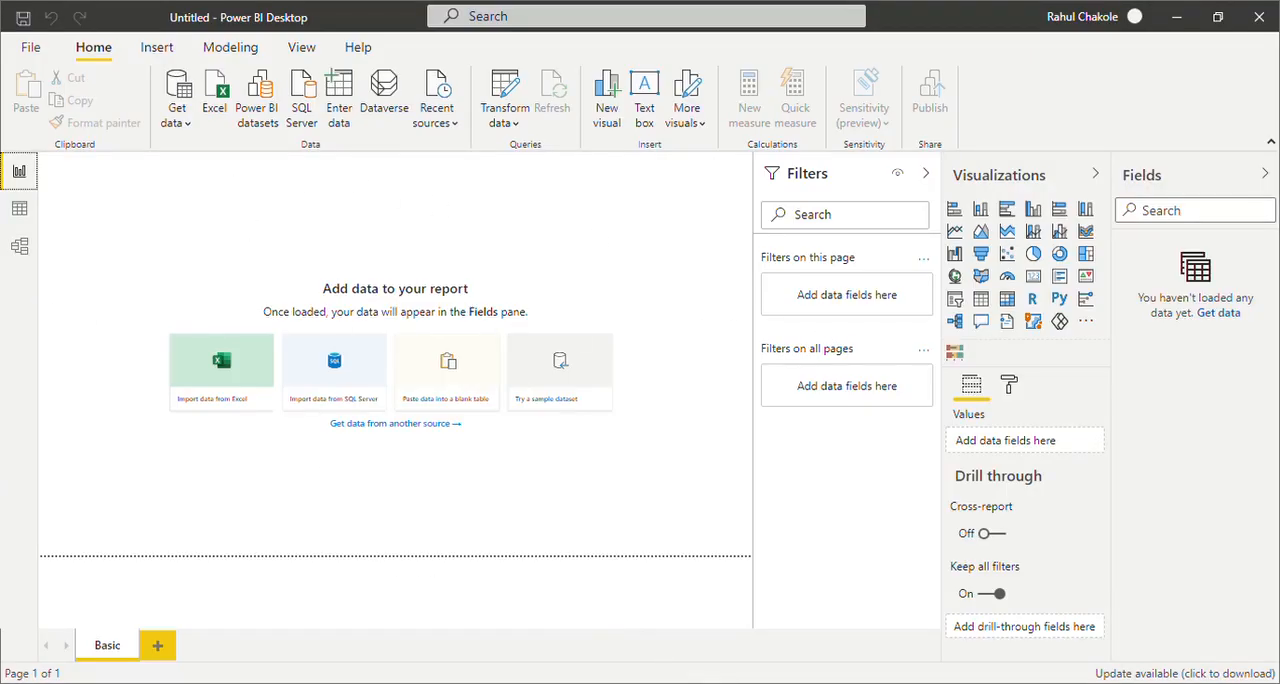
Get data from the external sources and load the City and Sale tables into the report
{"action": "left_click", "coordinate": [190, 130]}
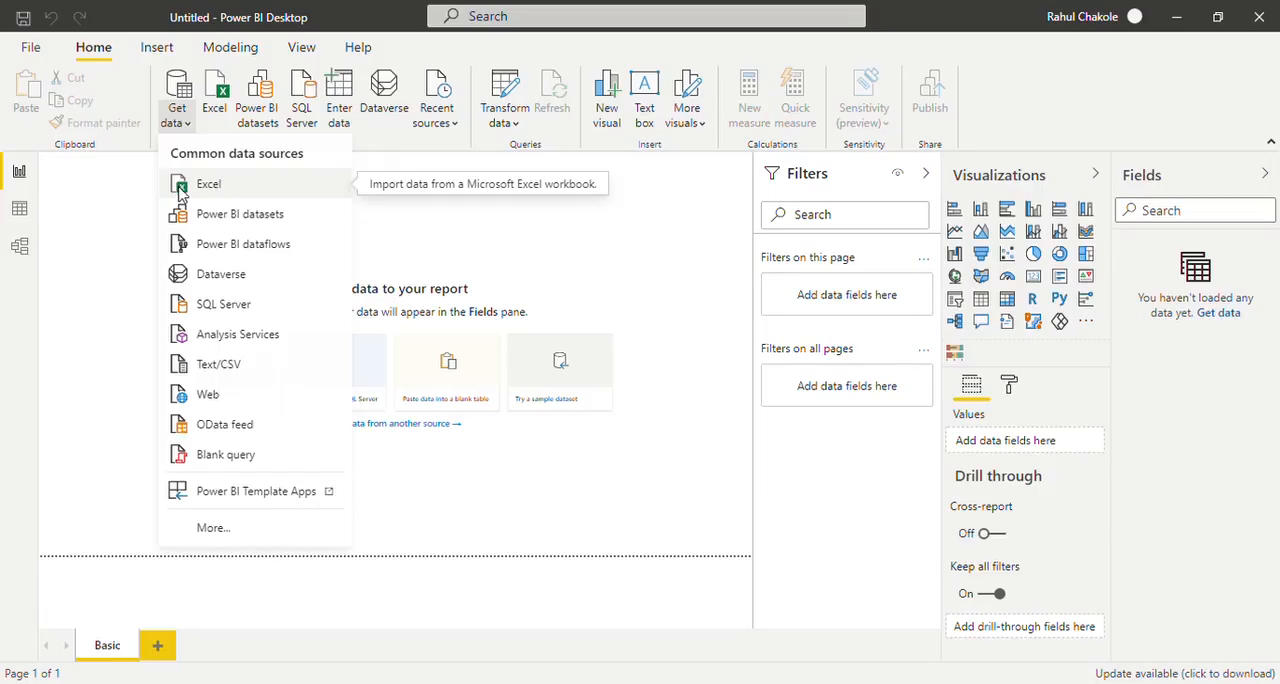
{"action": "left_click", "coordinate": [204, 187]}
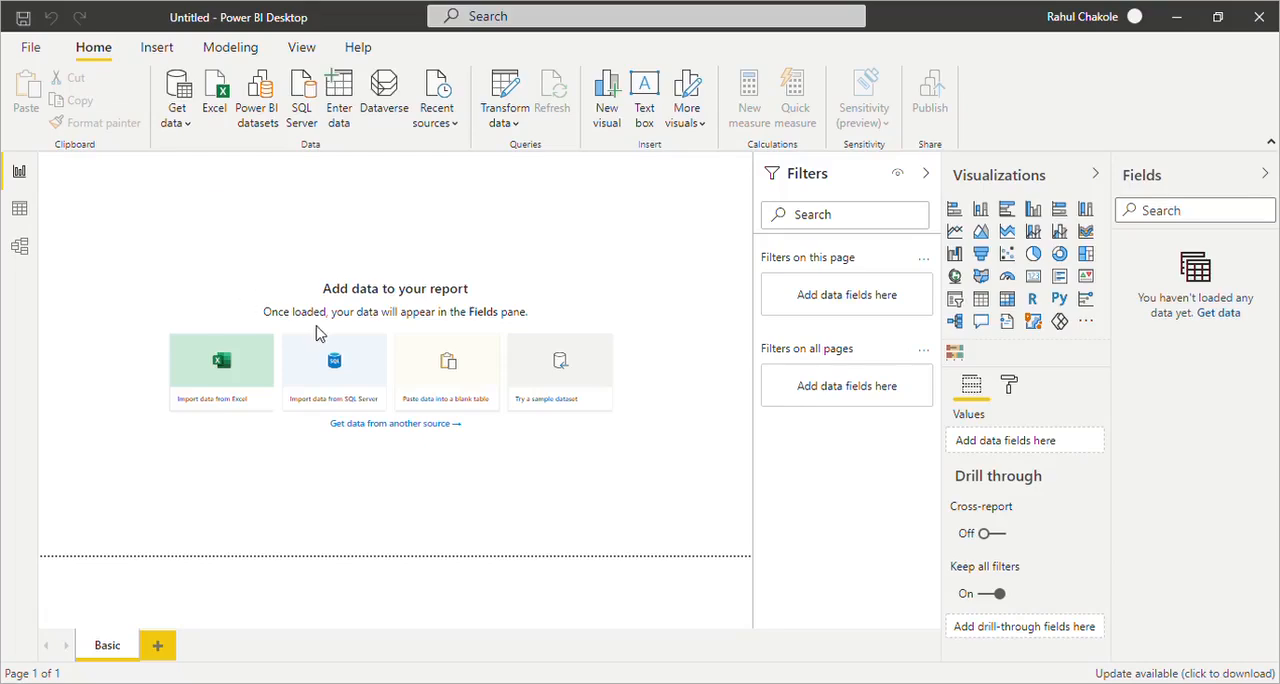
{"action": "left_click", "coordinate": [455, 424]}
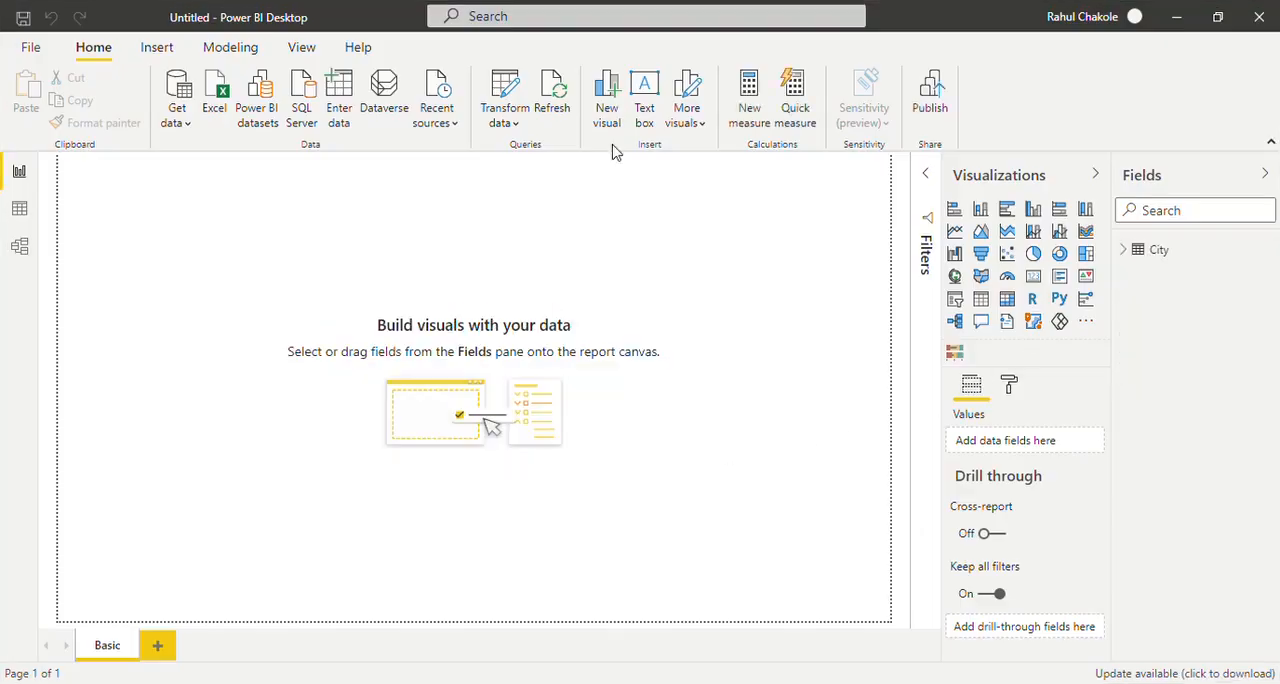
{"action": "left_click", "coordinate": [180, 122]}
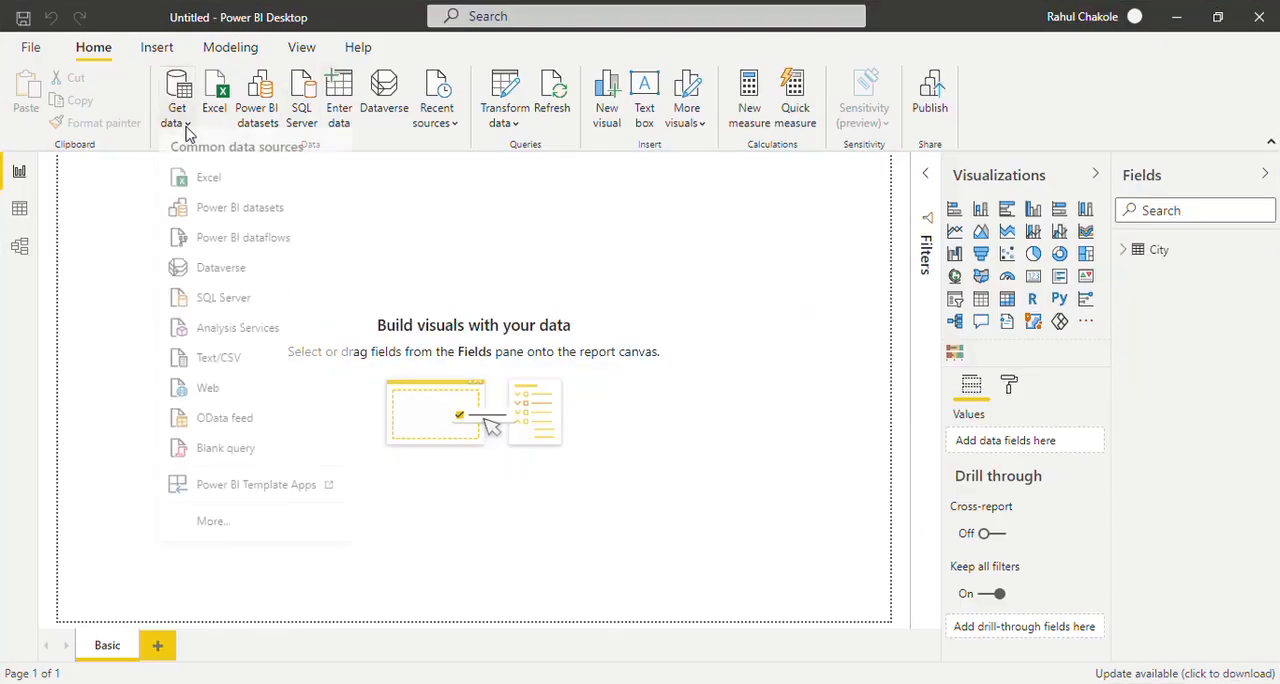
{"action": "left_click", "coordinate": [210, 188]}
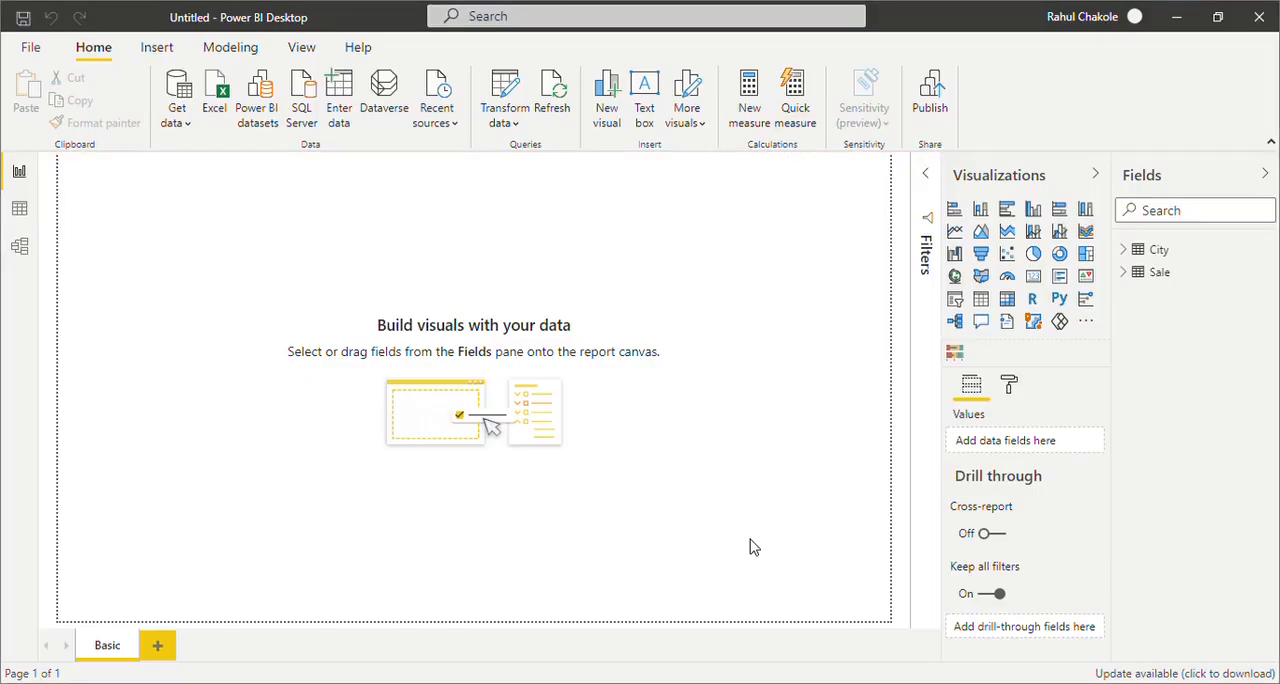
Examine which fields the City and Sale tables contain by expanding and collapsing each one
{"action": "left_click", "coordinate": [1126, 250]}
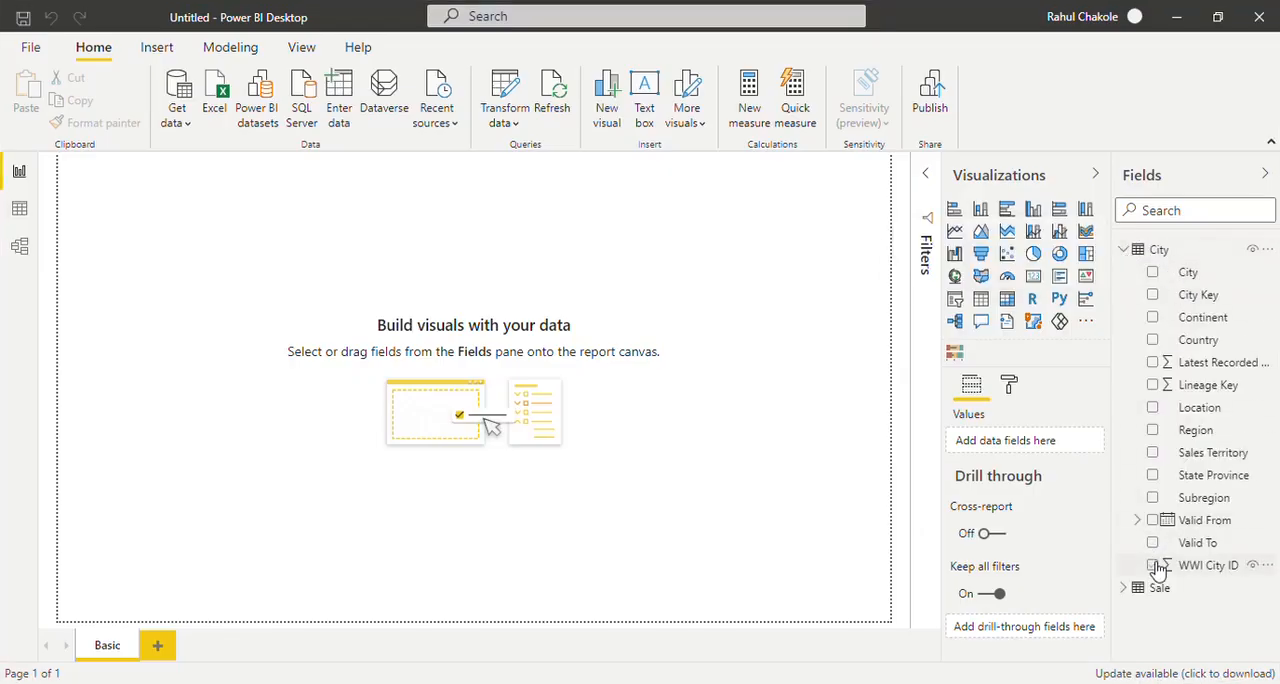
{"action": "left_click", "coordinate": [1128, 250]}
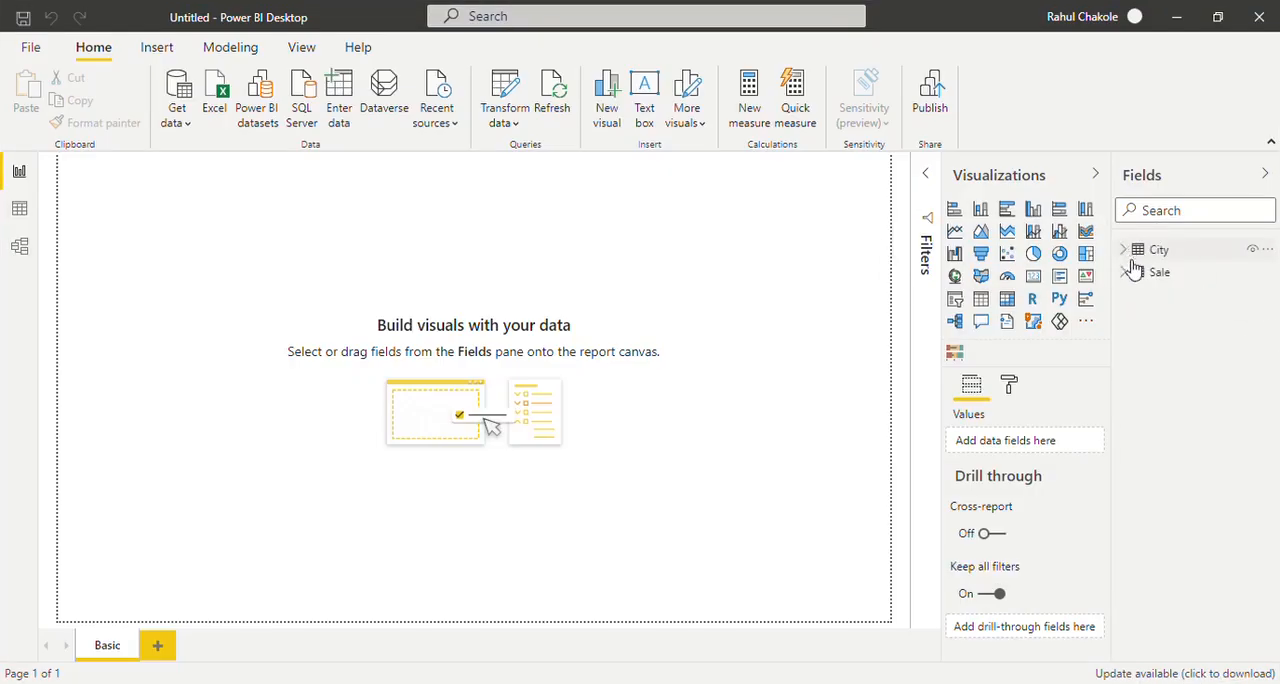
{"action": "left_click", "coordinate": [1126, 273]}
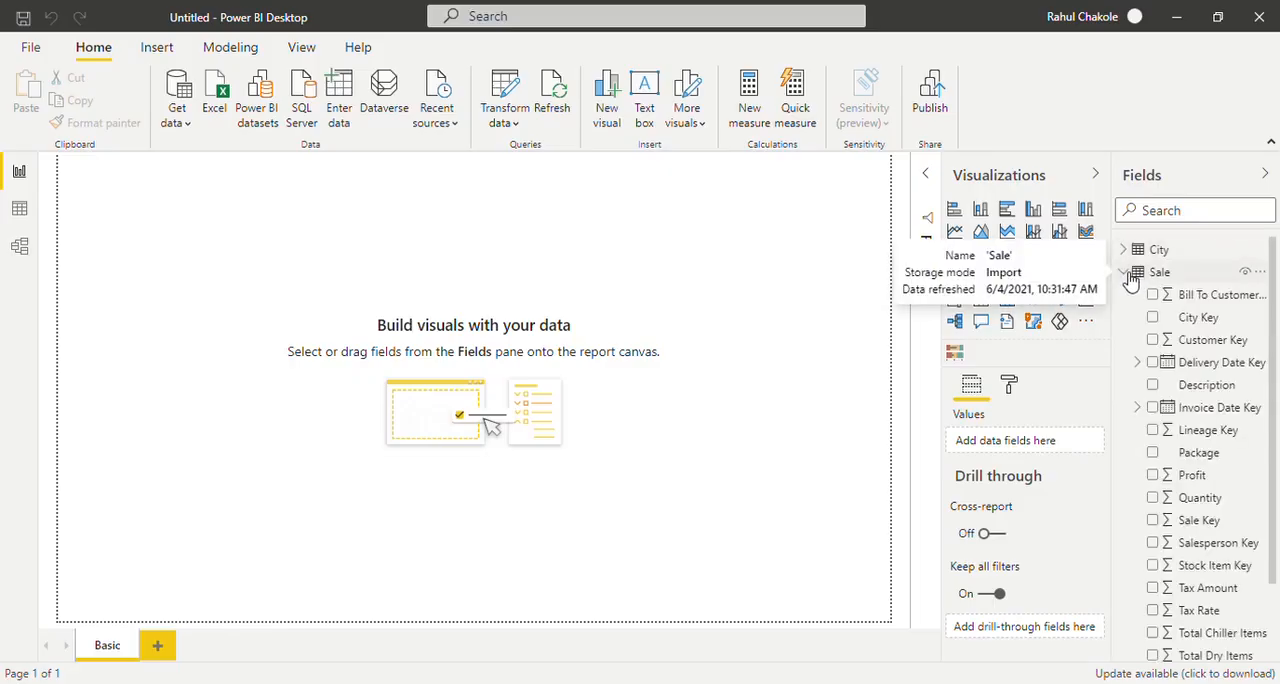
{"action": "left_click", "coordinate": [1126, 273]}
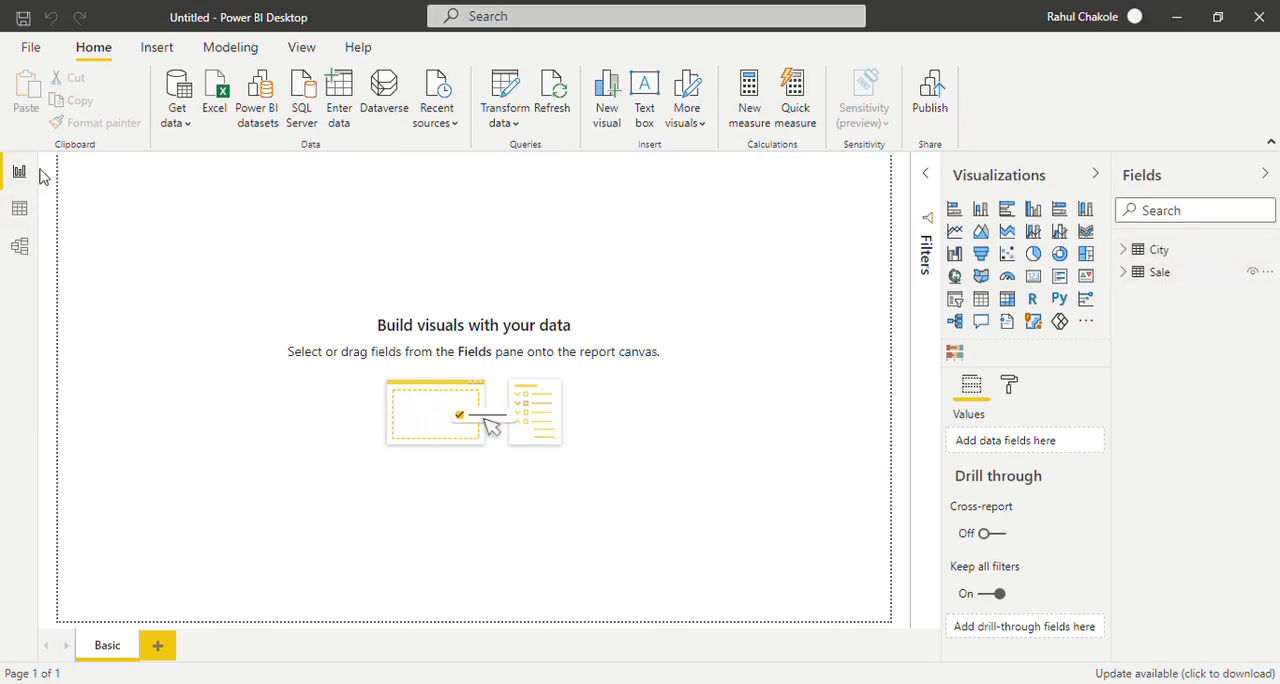
Review the data rows of the City and Sale tables and the relationship between them in the model
{"action": "left_click", "coordinate": [19, 212]}
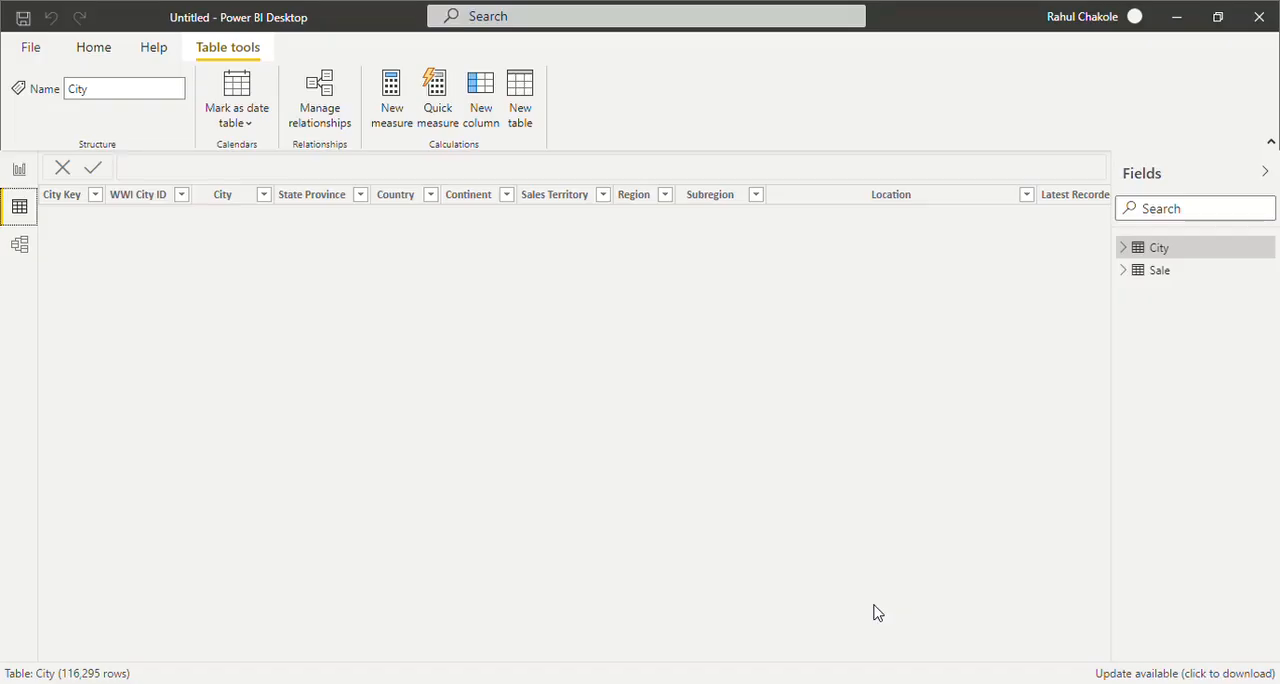
{"action": "left_click", "coordinate": [1203, 275]}
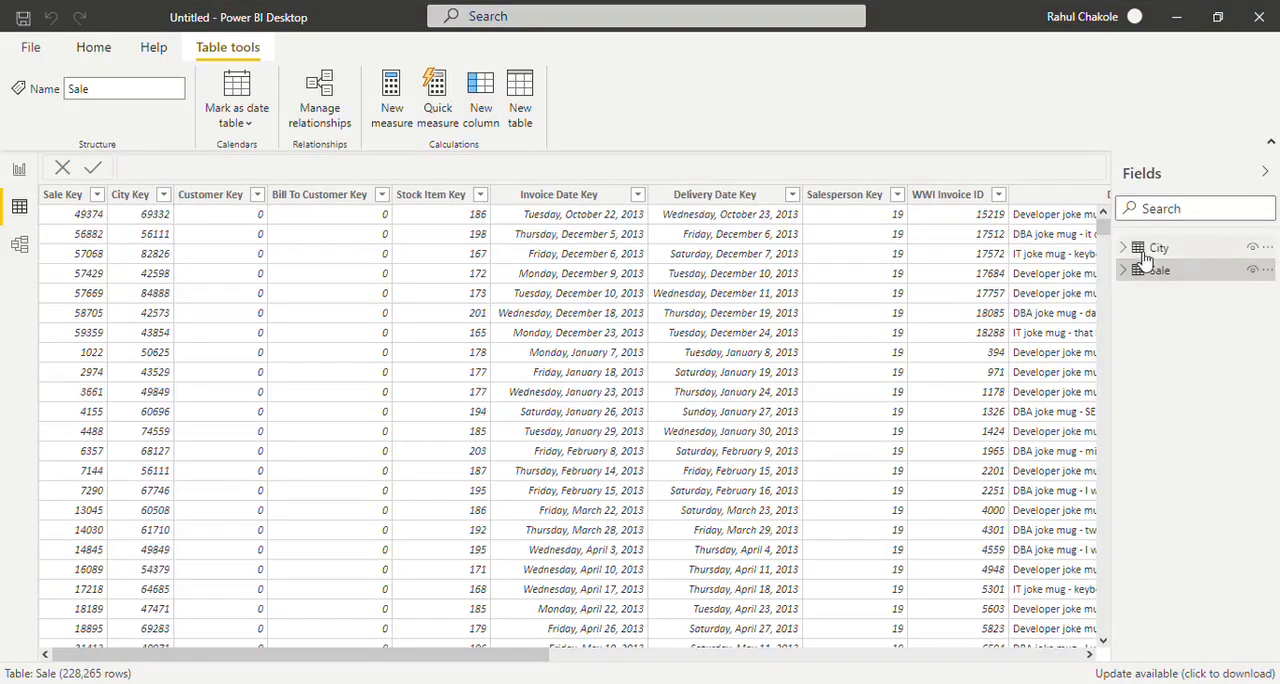
{"action": "left_click", "coordinate": [1185, 250]}
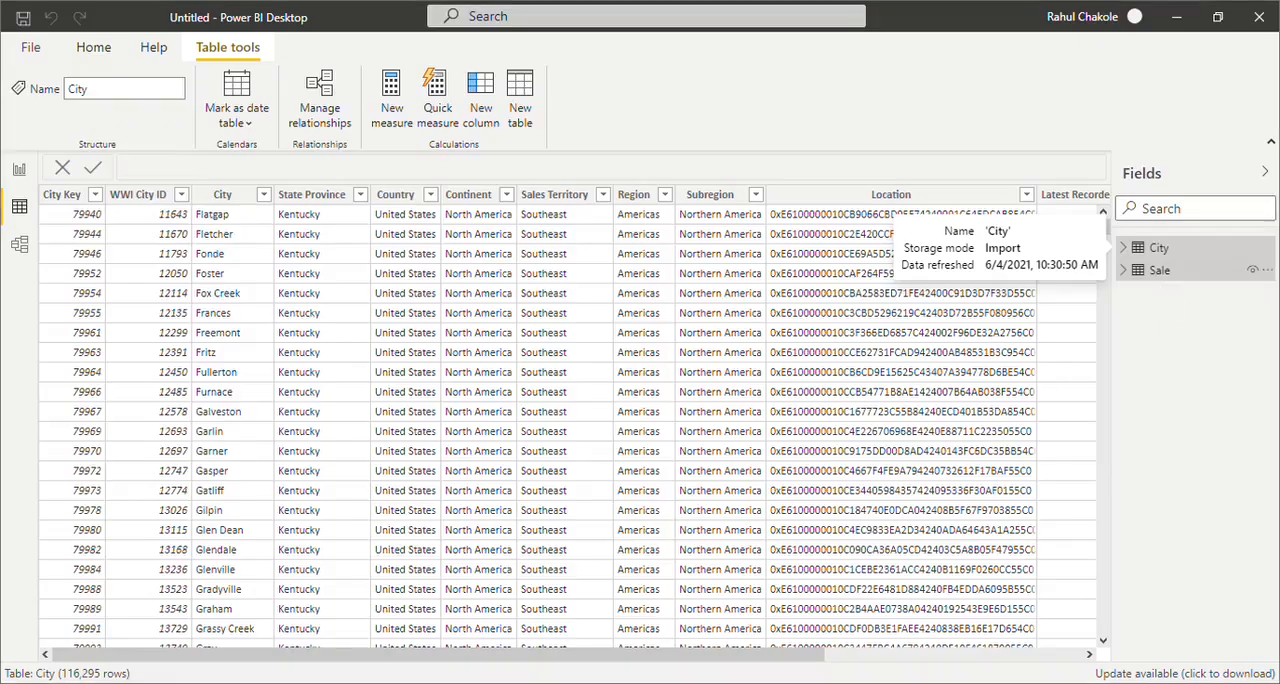
{"action": "left_click", "coordinate": [1170, 271]}
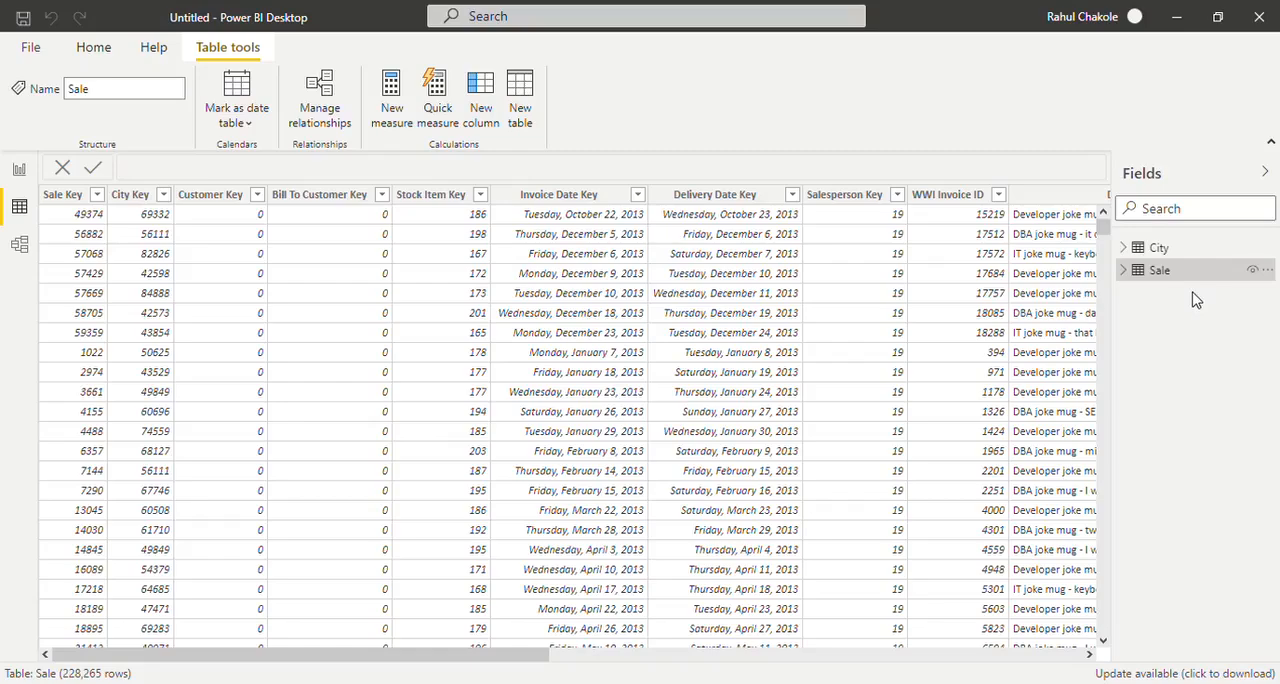
{"action": "left_click", "coordinate": [22, 246]}
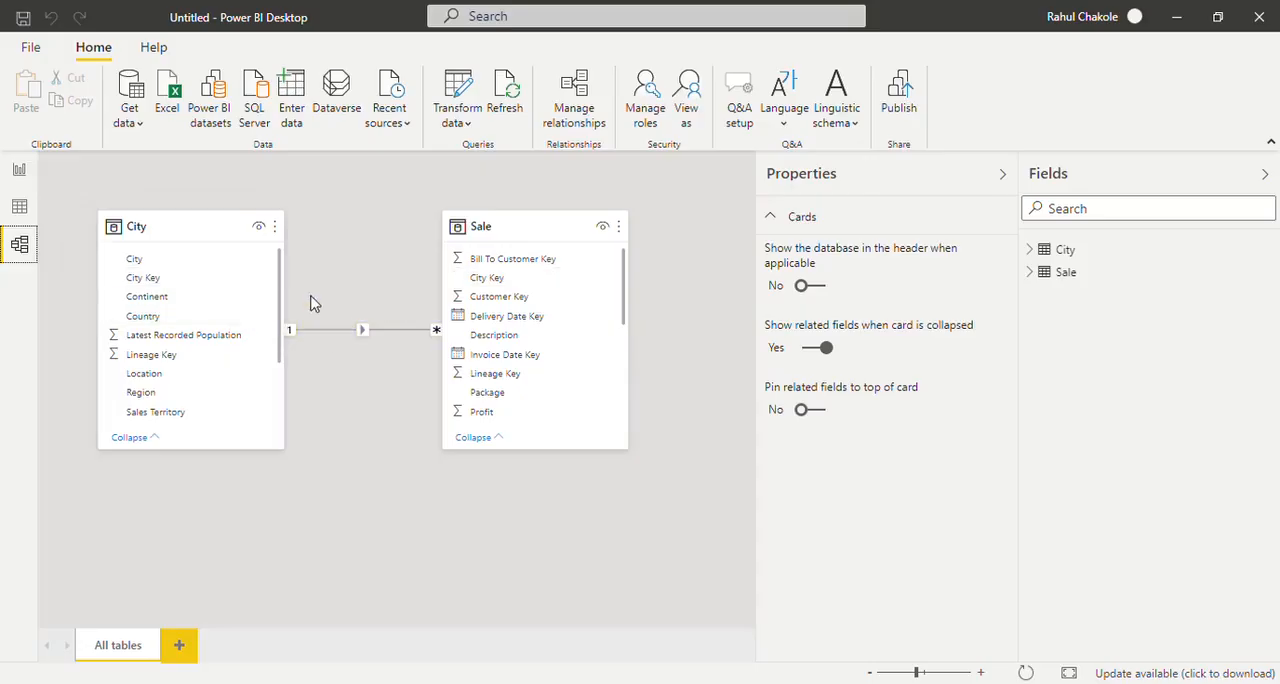
Add a clustered column chart to the Basic report page, enlarge it and place it near the middle of the canvas
{"action": "left_click", "coordinate": [33, 182]}
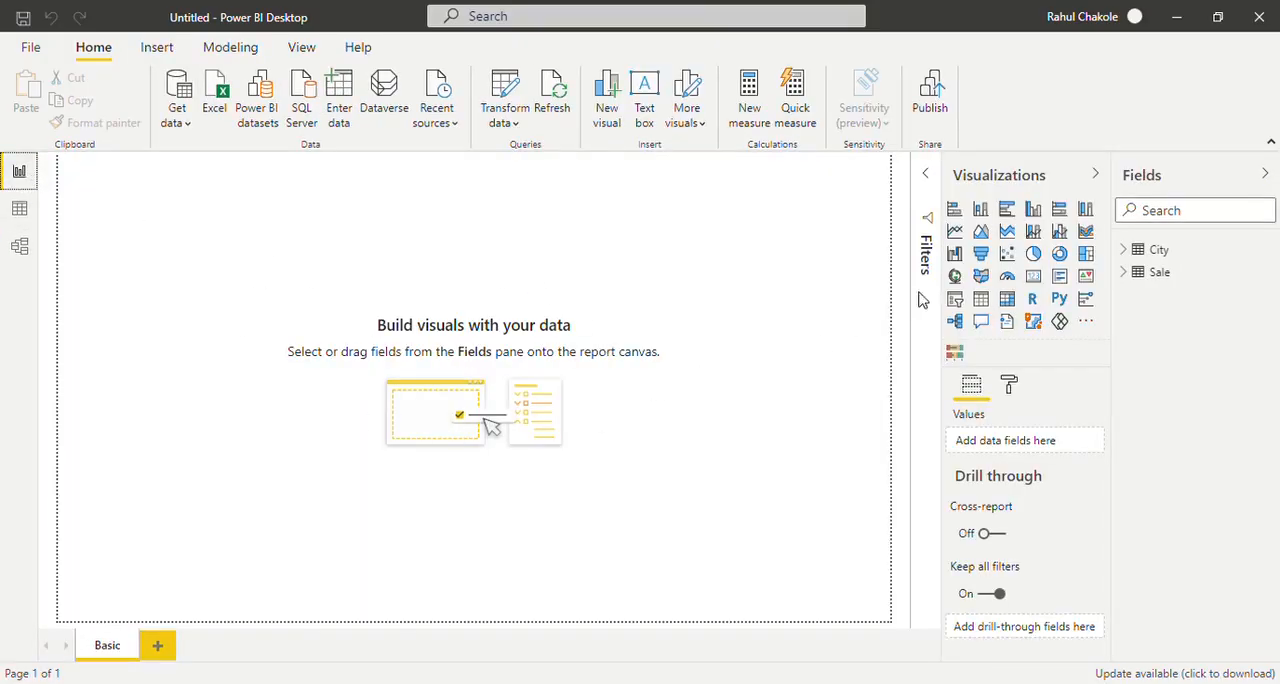
{"action": "left_click", "coordinate": [1034, 209]}
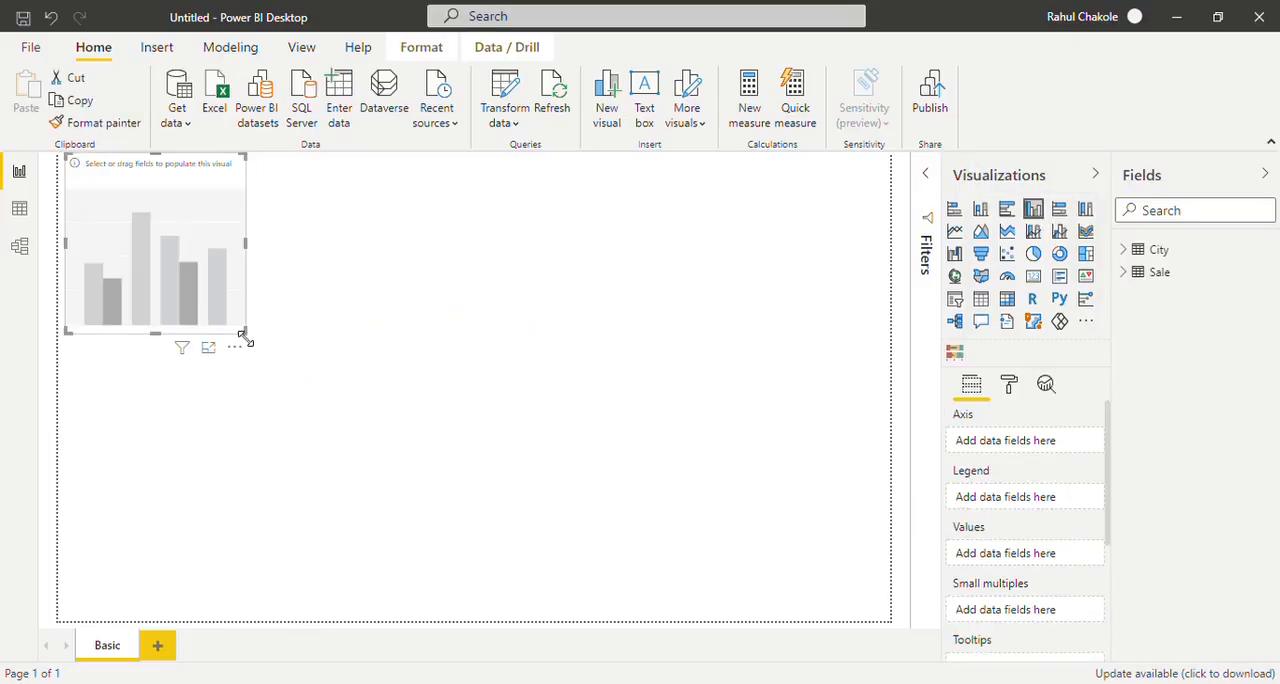
{"action": "left_click_drag", "start_coordinate": [243, 335], "coordinate": [411, 406]}
{"action": "left_click_drag", "start_coordinate": [283, 343], "coordinate": [383, 398]}
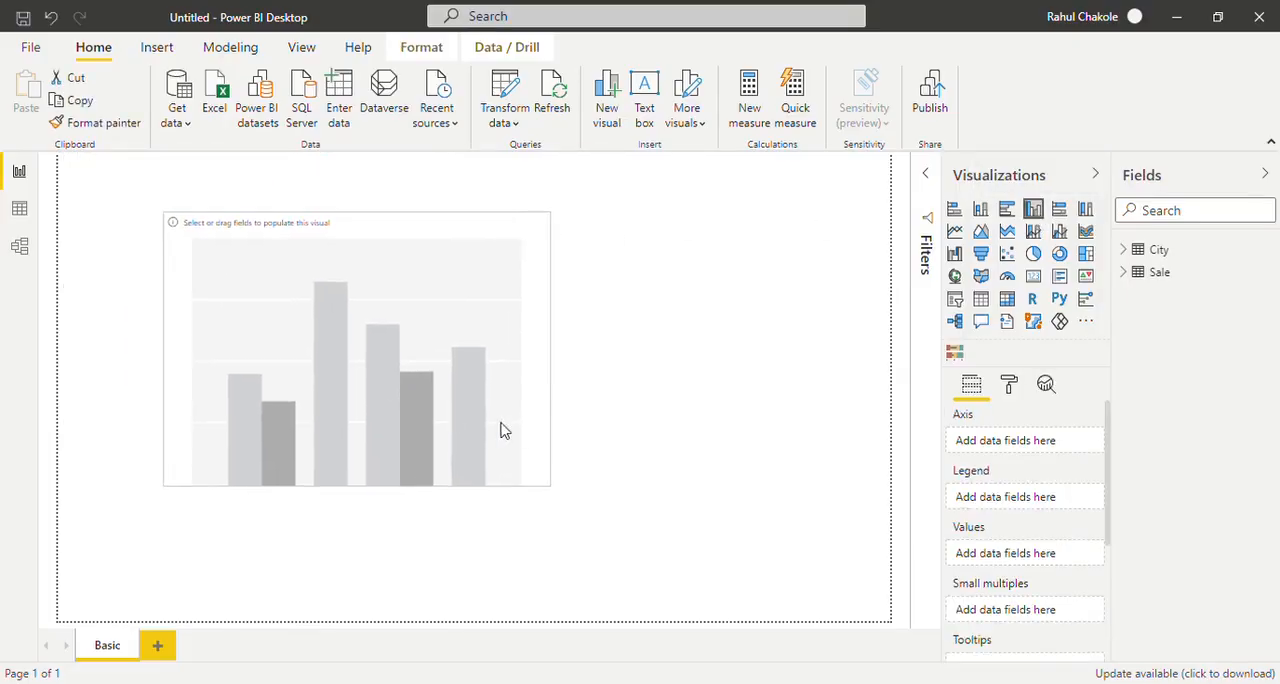
{"action": "left_click_drag", "start_coordinate": [502, 424], "coordinate": [619, 429]}
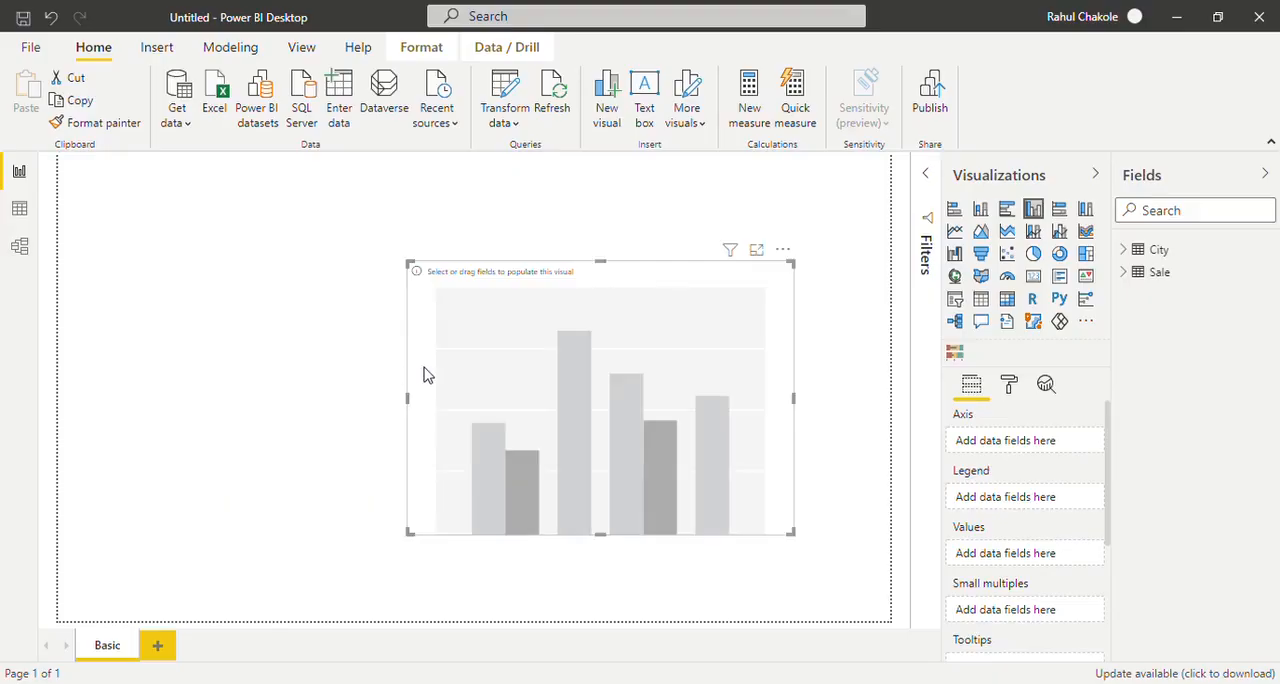
{"action": "left_click", "coordinate": [378, 355]}
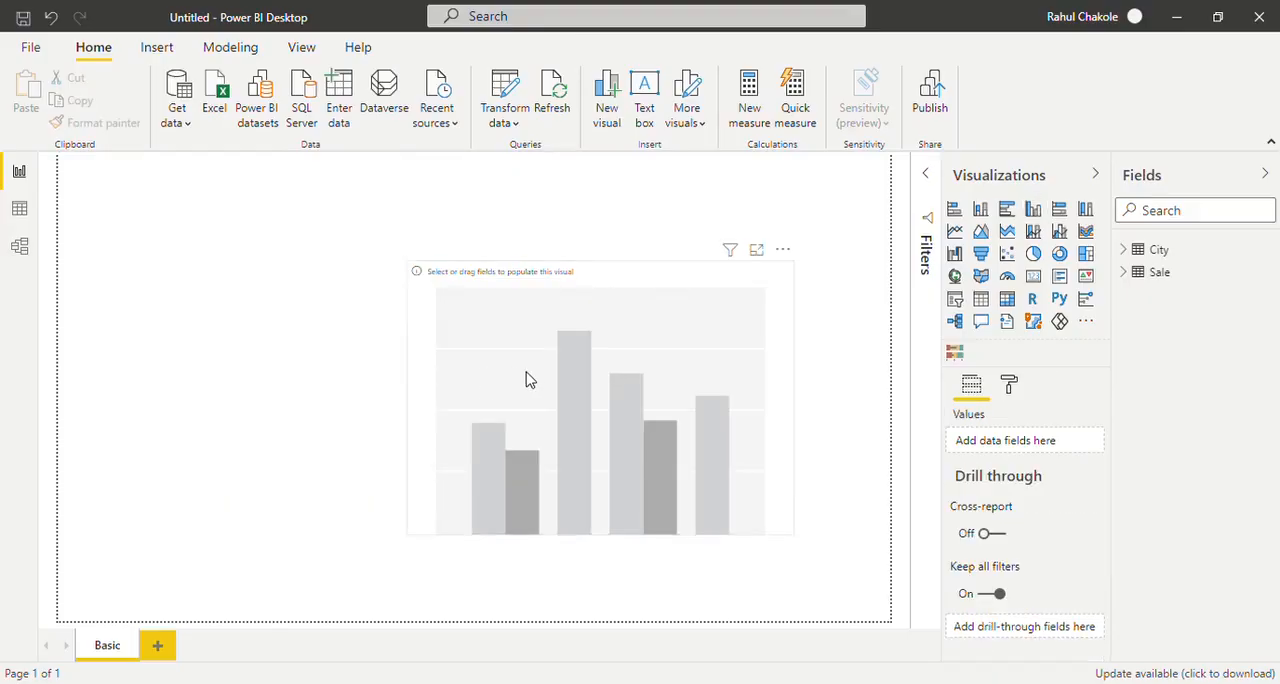
{"action": "left_click", "coordinate": [690, 332]}
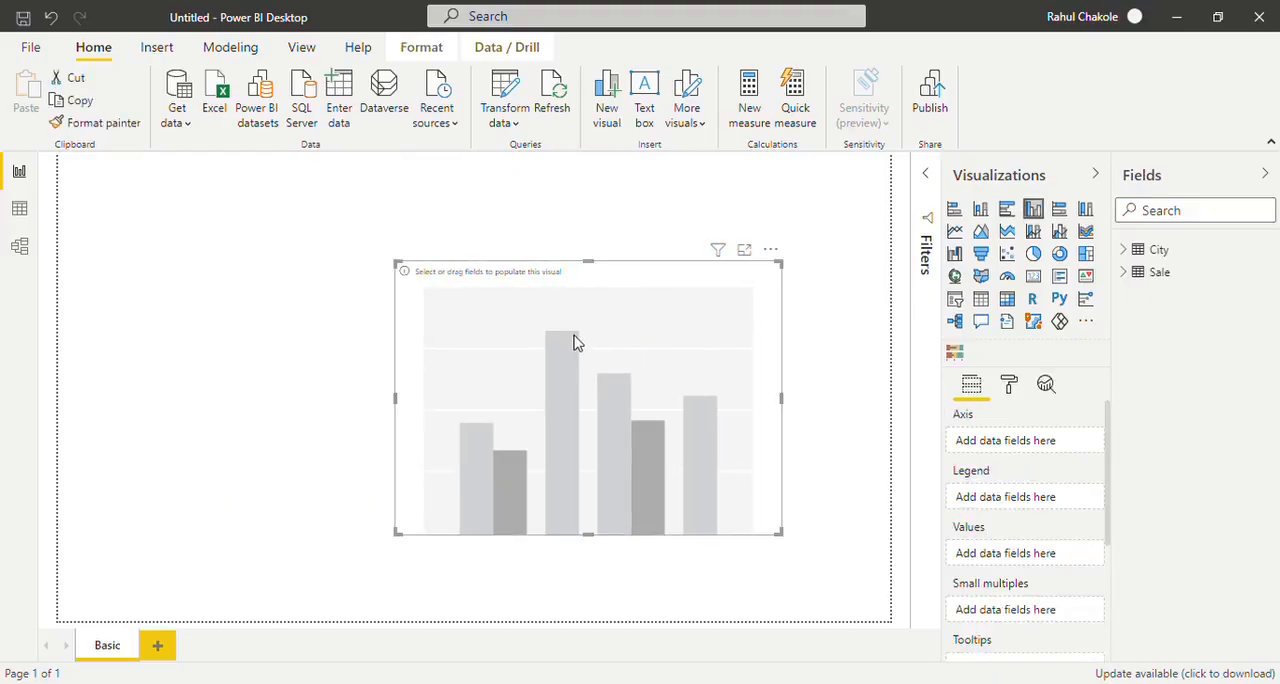
{"action": "left_click_drag", "start_coordinate": [575, 342], "coordinate": [445, 325]}
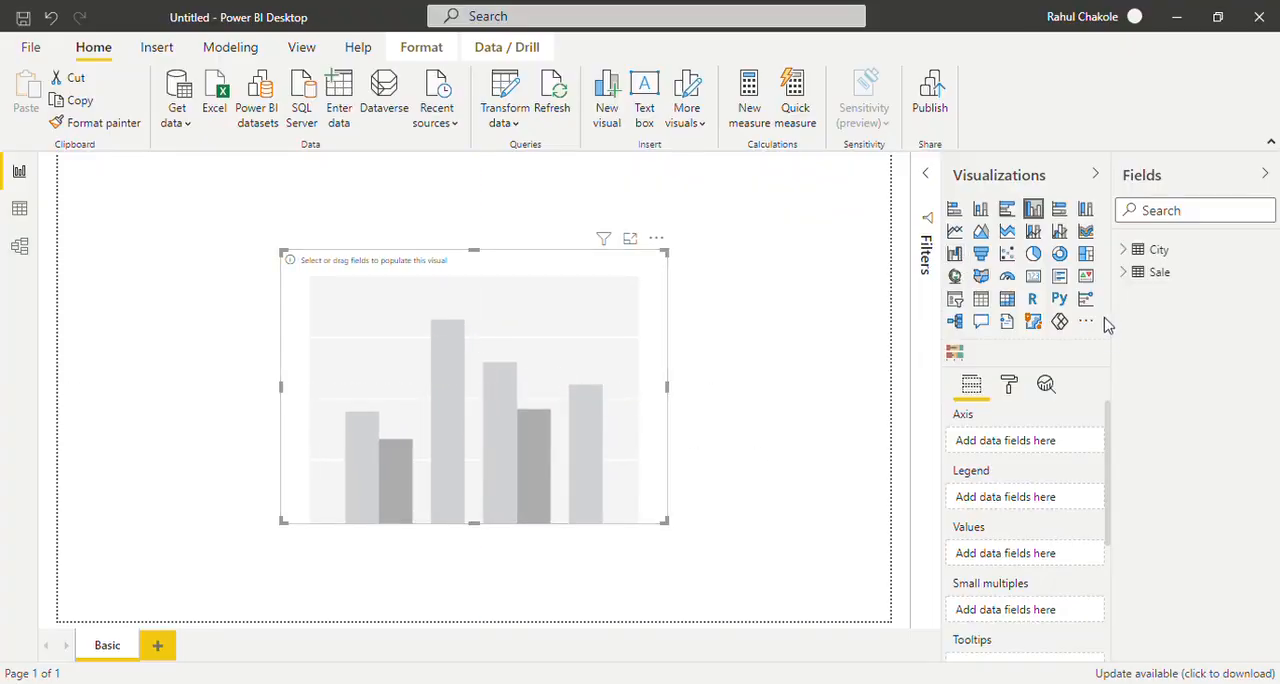
Plot Profit from the Sale table by Sales Territory from the City table in the column chart
{"action": "left_click", "coordinate": [1135, 253]}
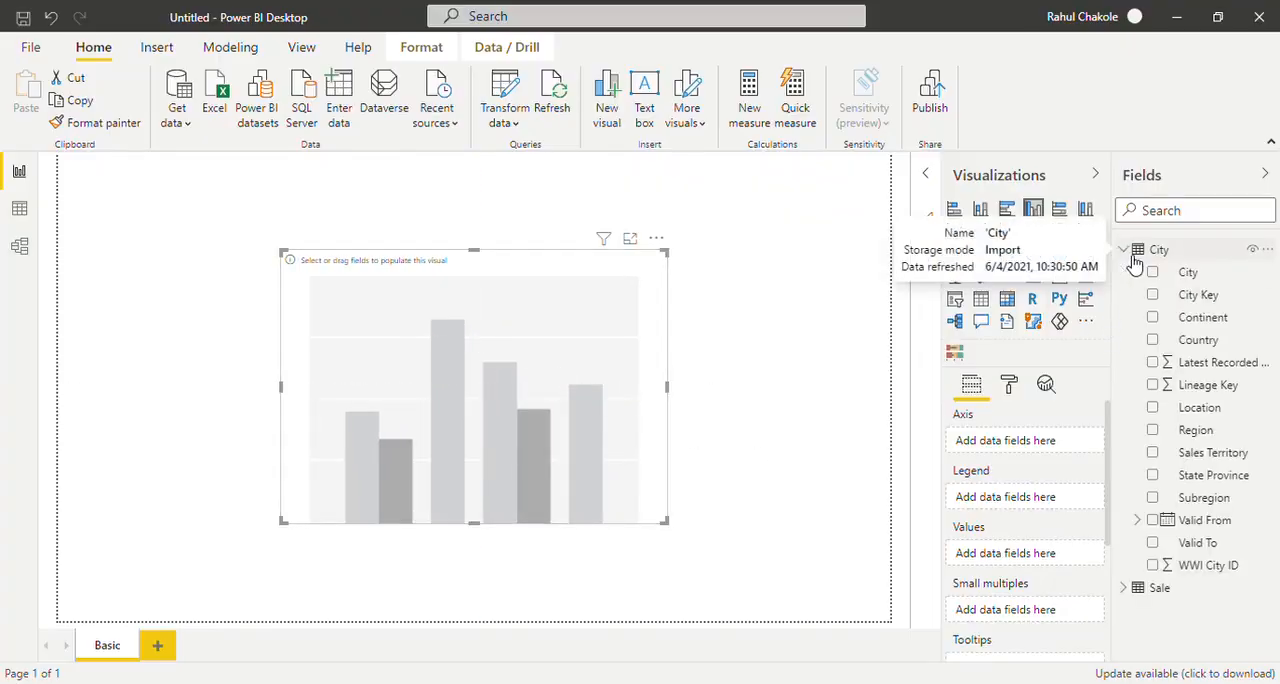
{"action": "left_click", "coordinate": [1154, 453]}
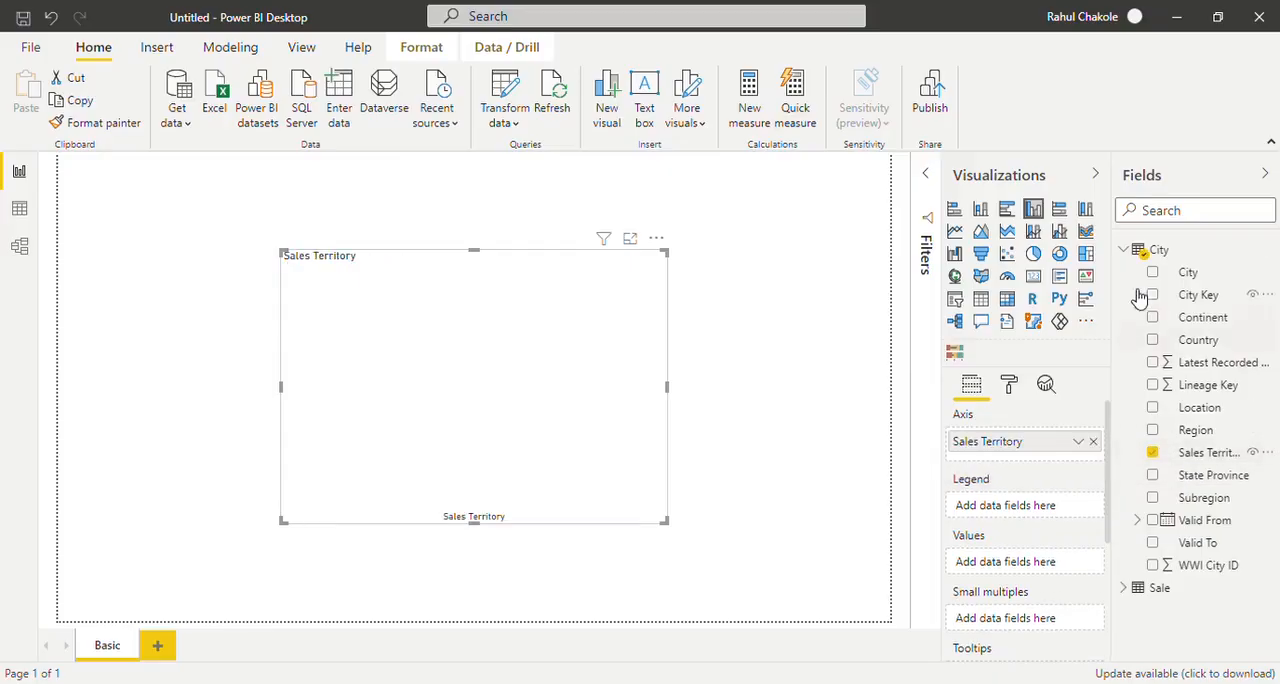
{"action": "left_click", "coordinate": [1126, 251]}
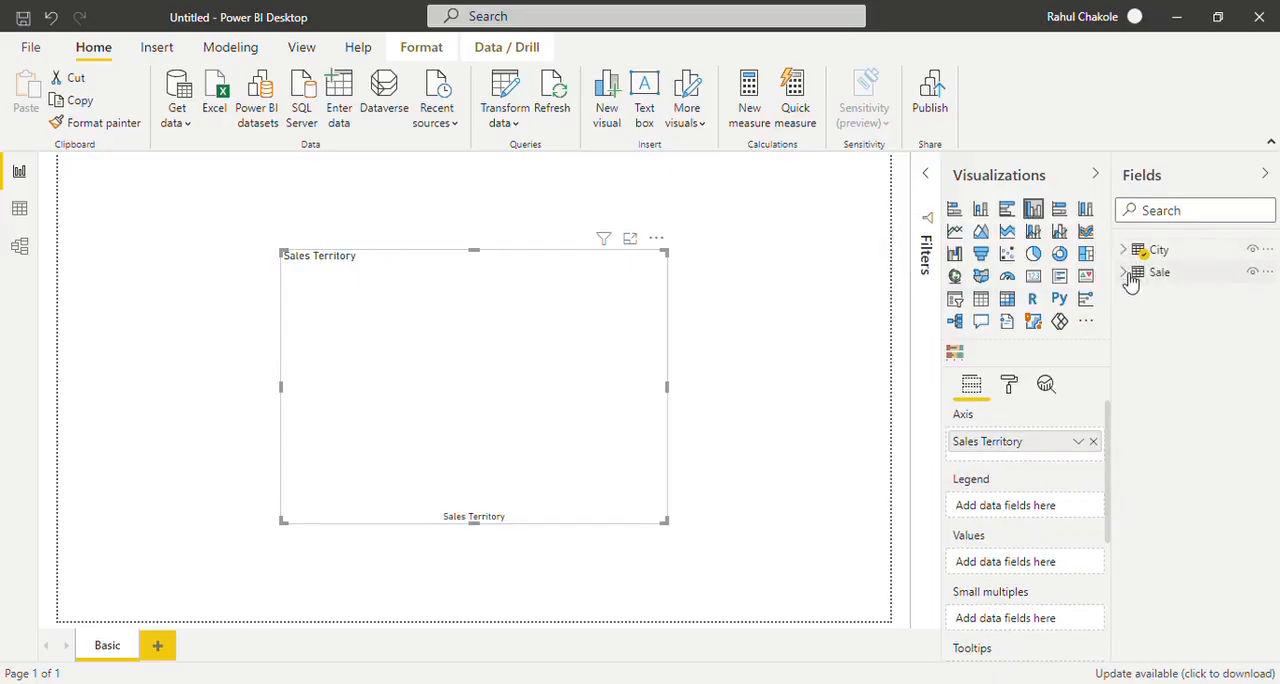
{"action": "left_click", "coordinate": [1126, 273]}
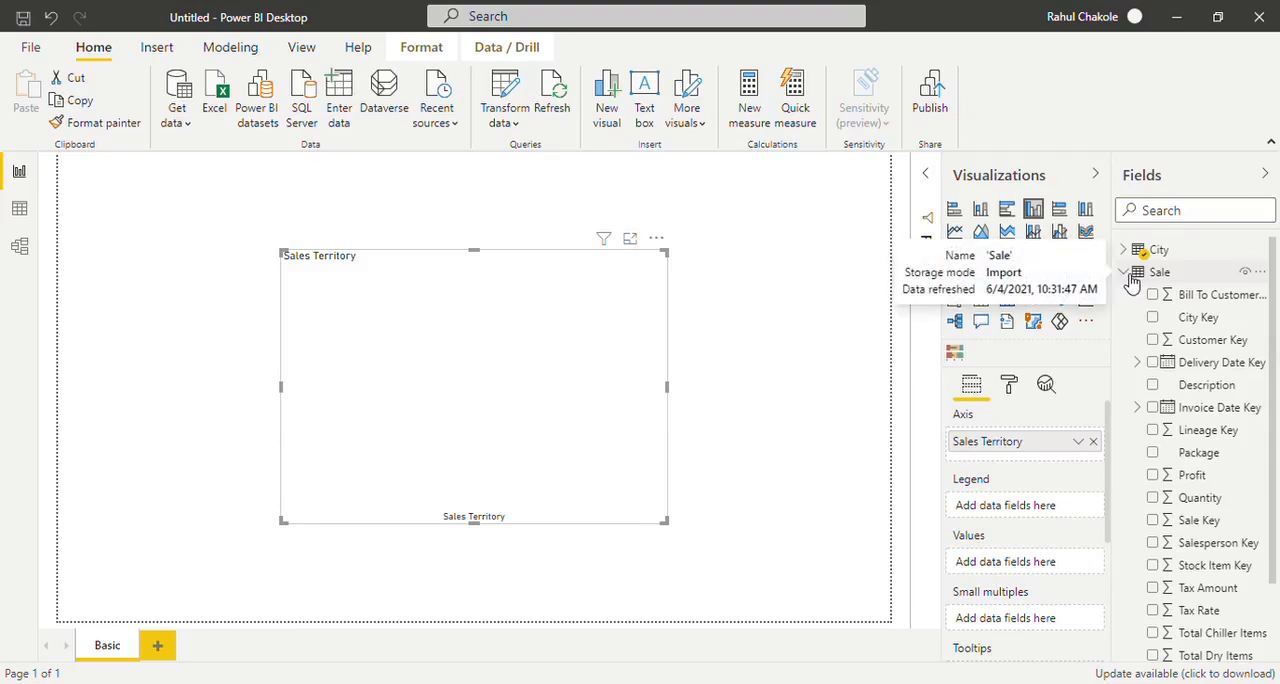
{"action": "left_click", "coordinate": [1156, 477]}
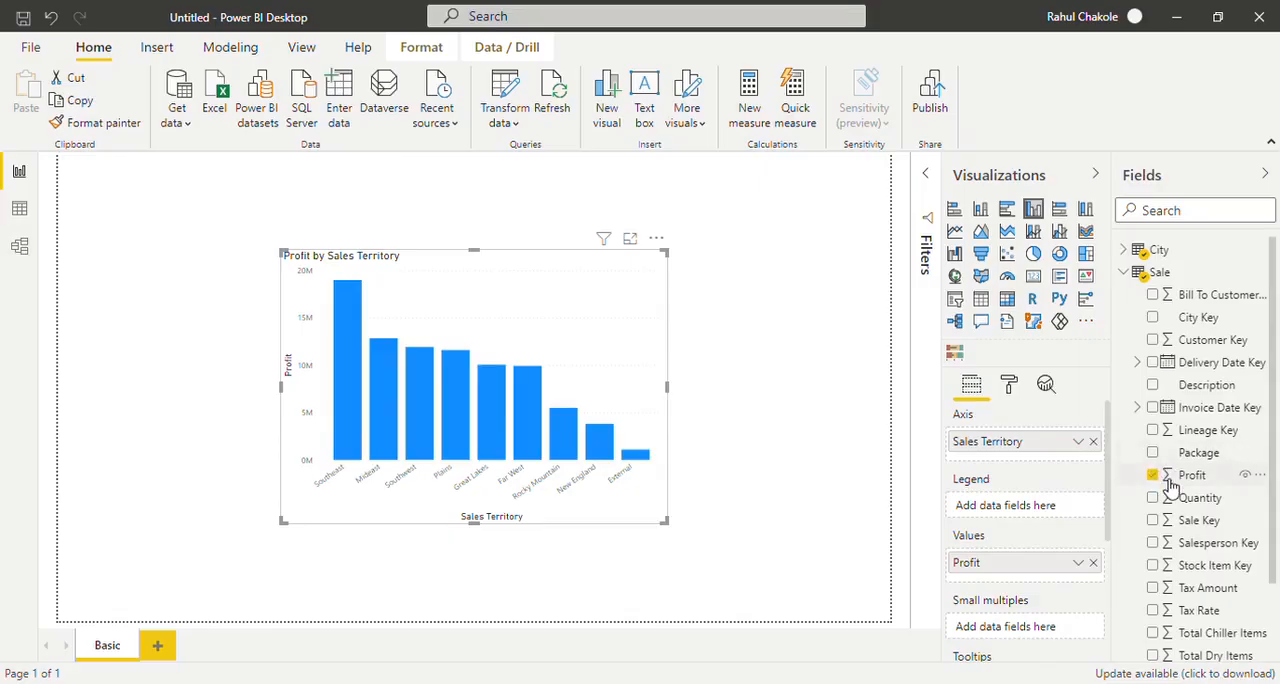
{"action": "left_click", "coordinate": [1134, 278]}
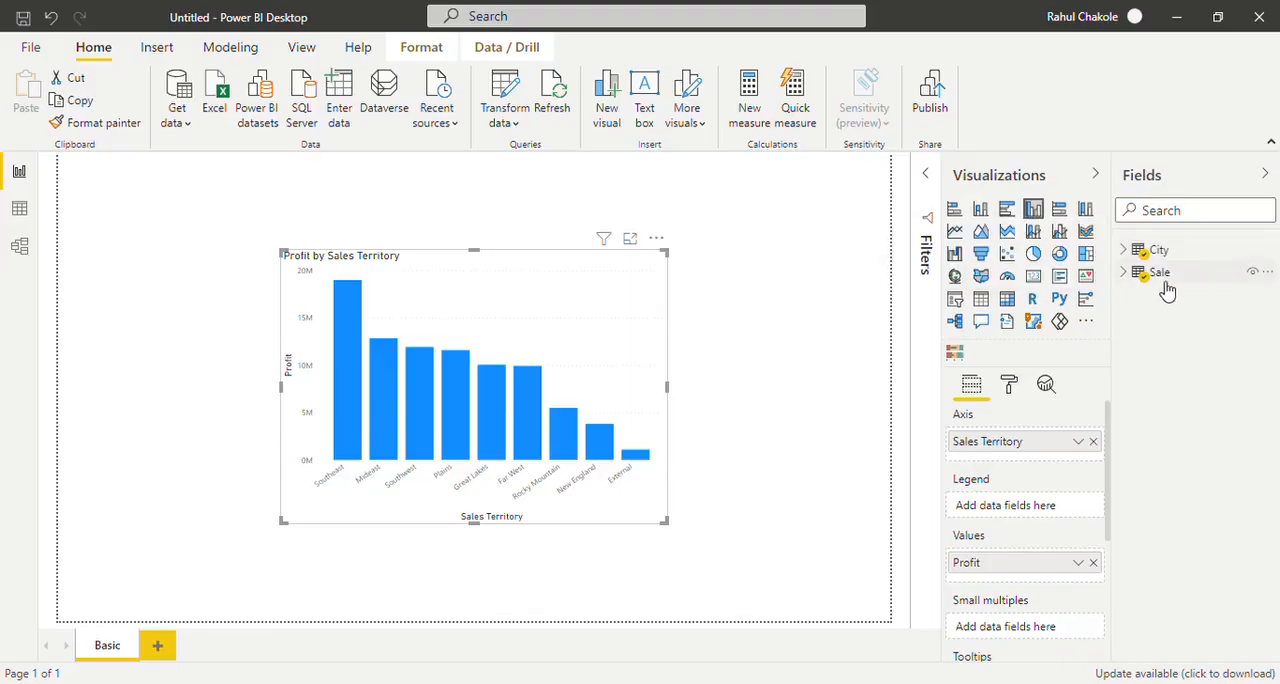
{"action": "mouse_move", "coordinate": [1166, 289]}
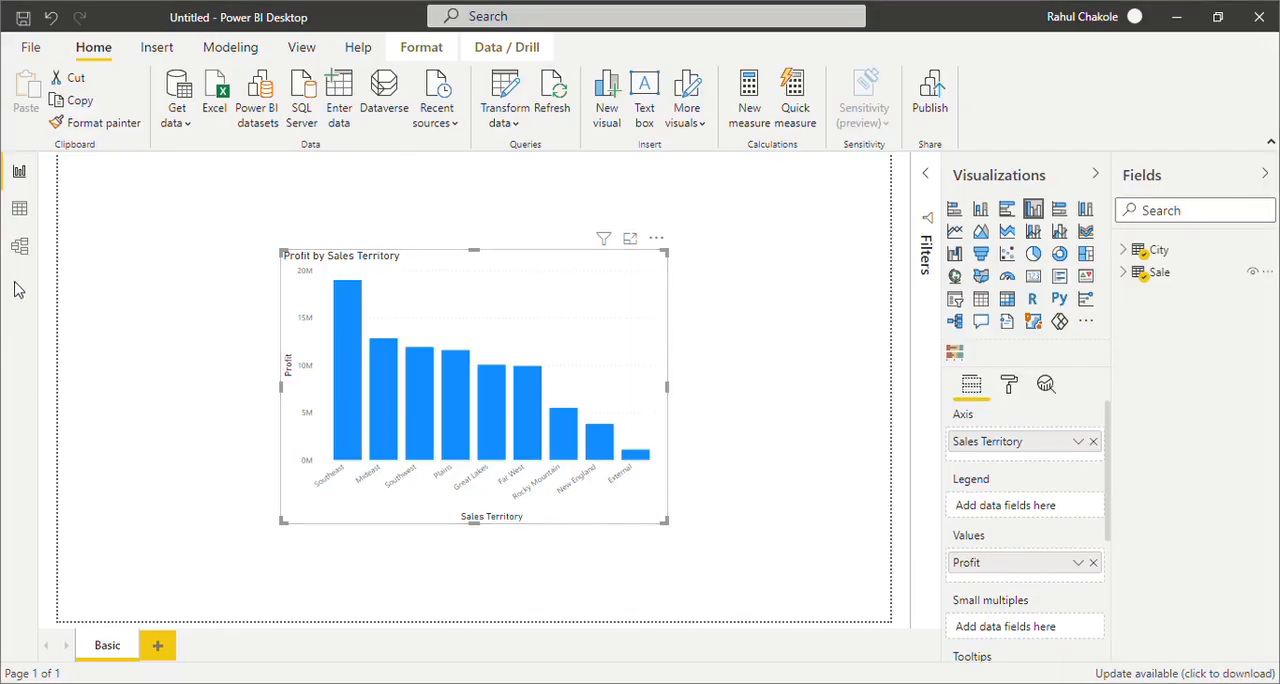
Delete the relationship between the City and Sale tables and check the chart's profit values per sales territory
{"action": "left_click", "coordinate": [22, 248]}
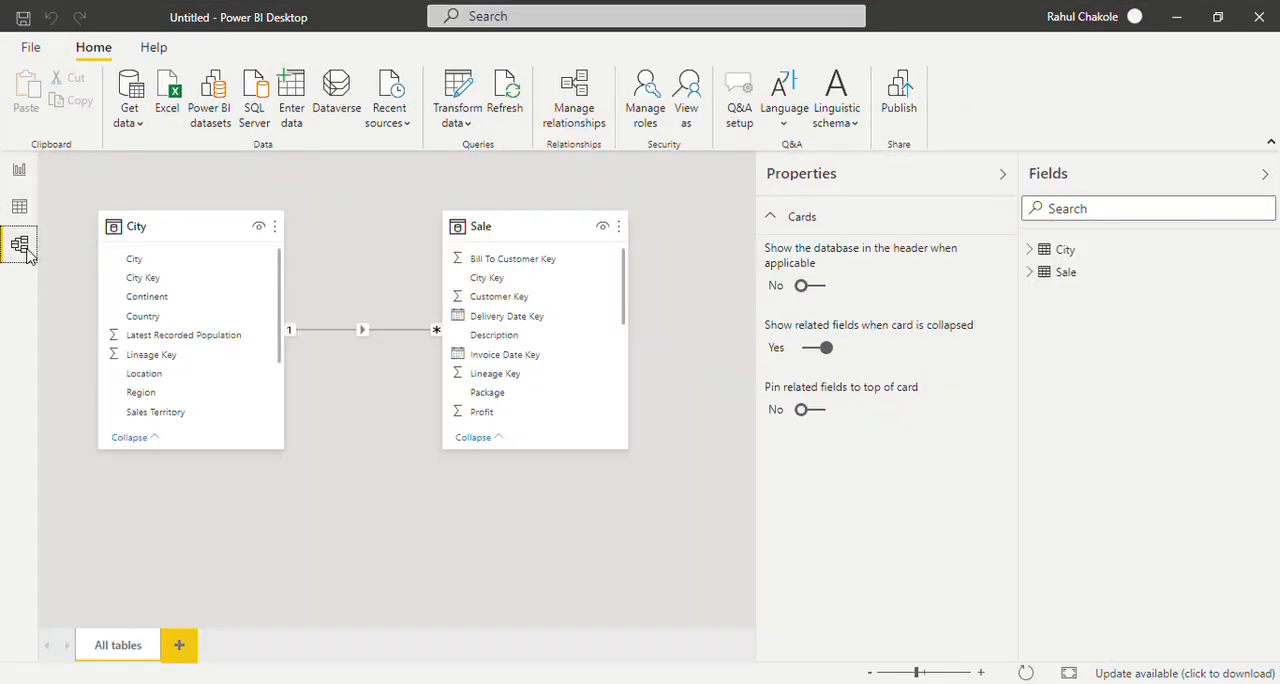
{"action": "right_click", "coordinate": [325, 338]}
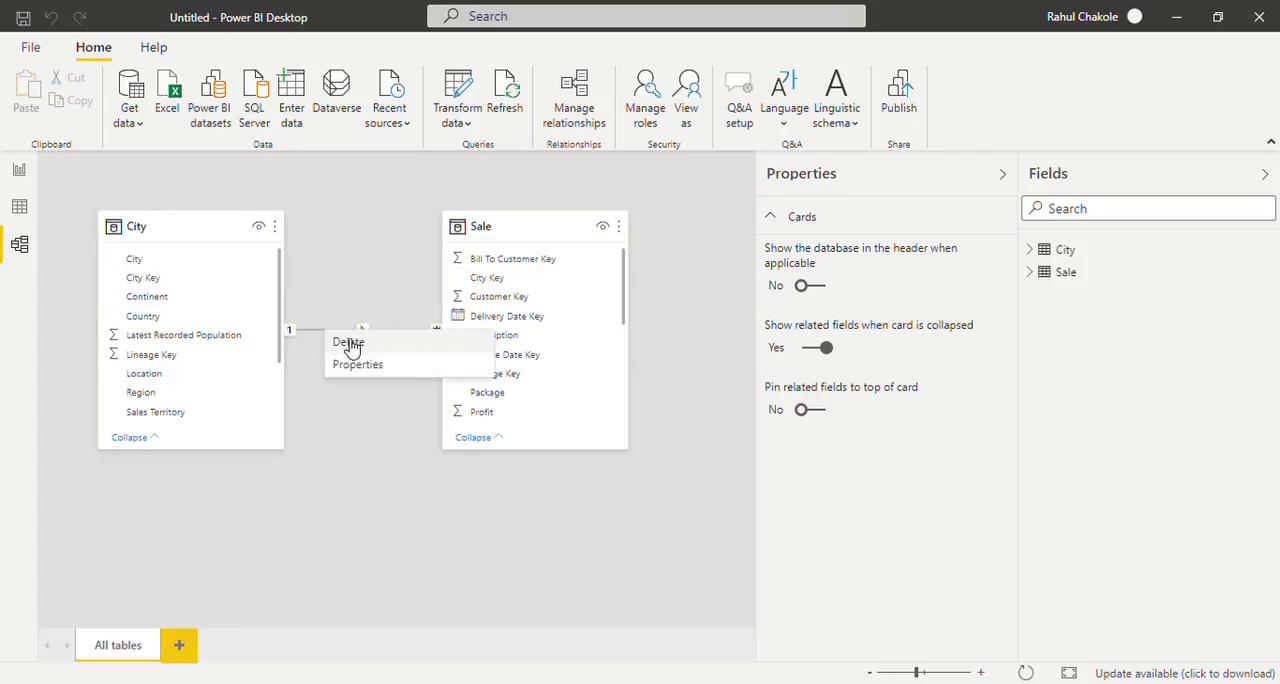
{"action": "key", "text": "Escape"}
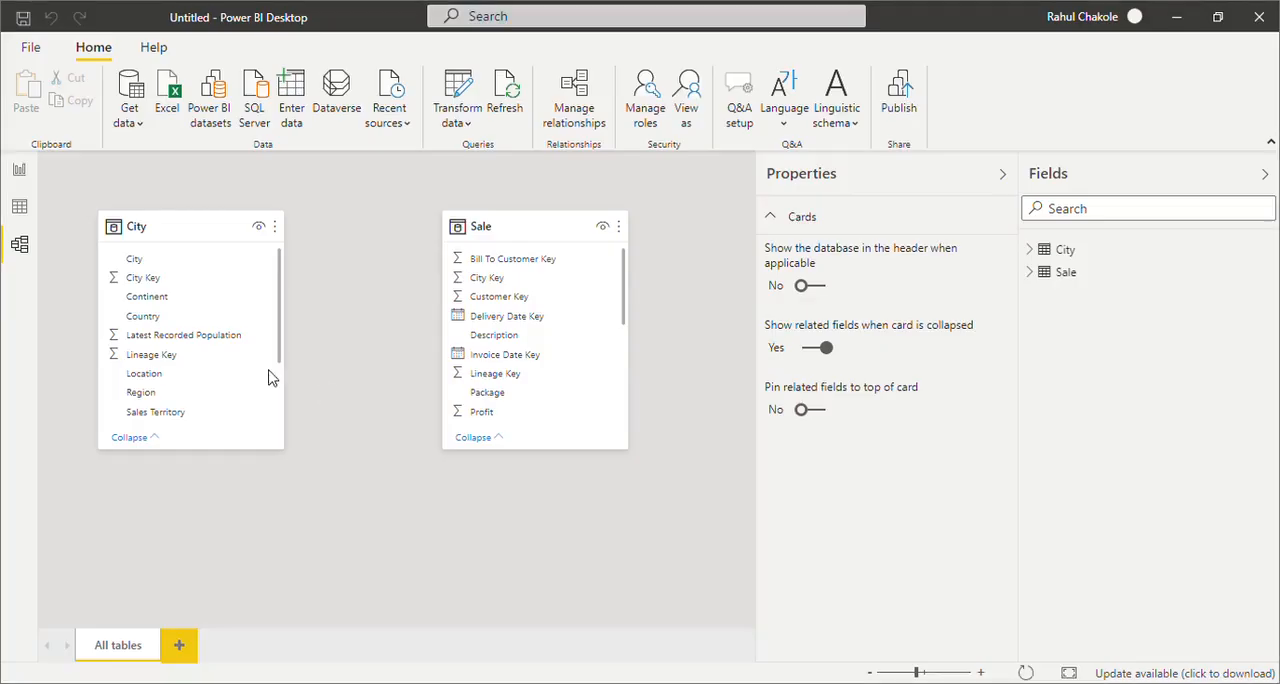
{"action": "left_click", "coordinate": [19, 174]}
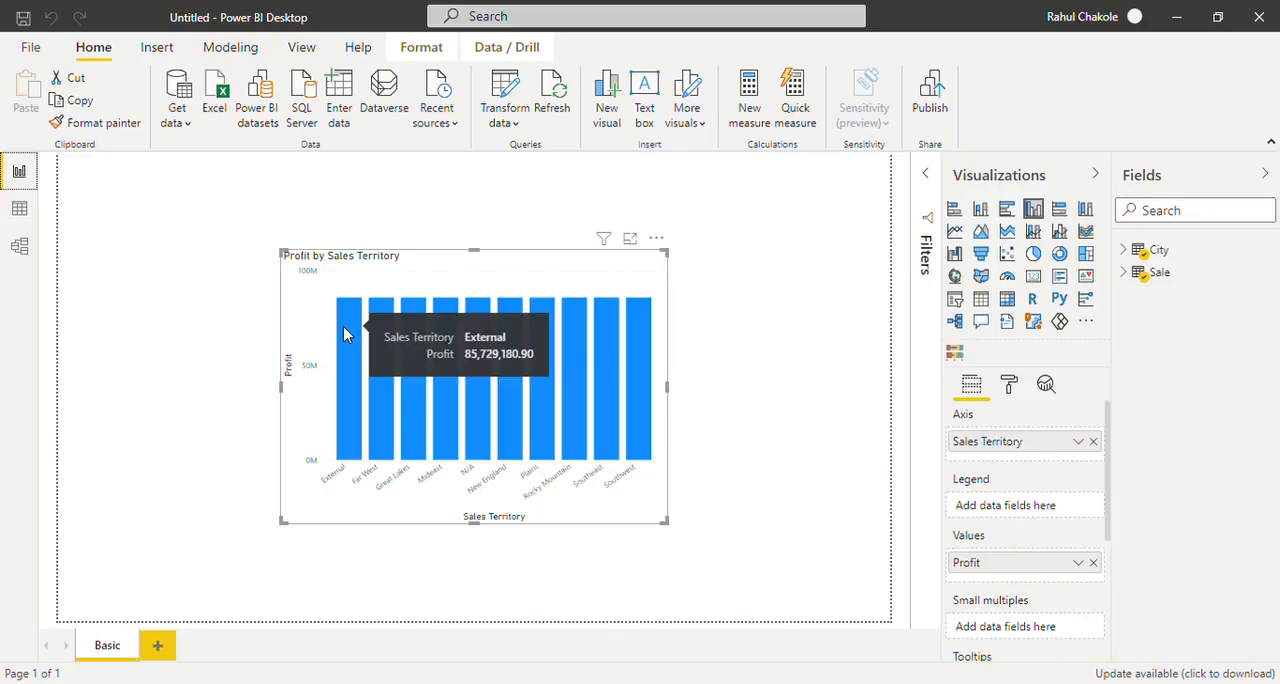
{"action": "mouse_move", "coordinate": [377, 336]}
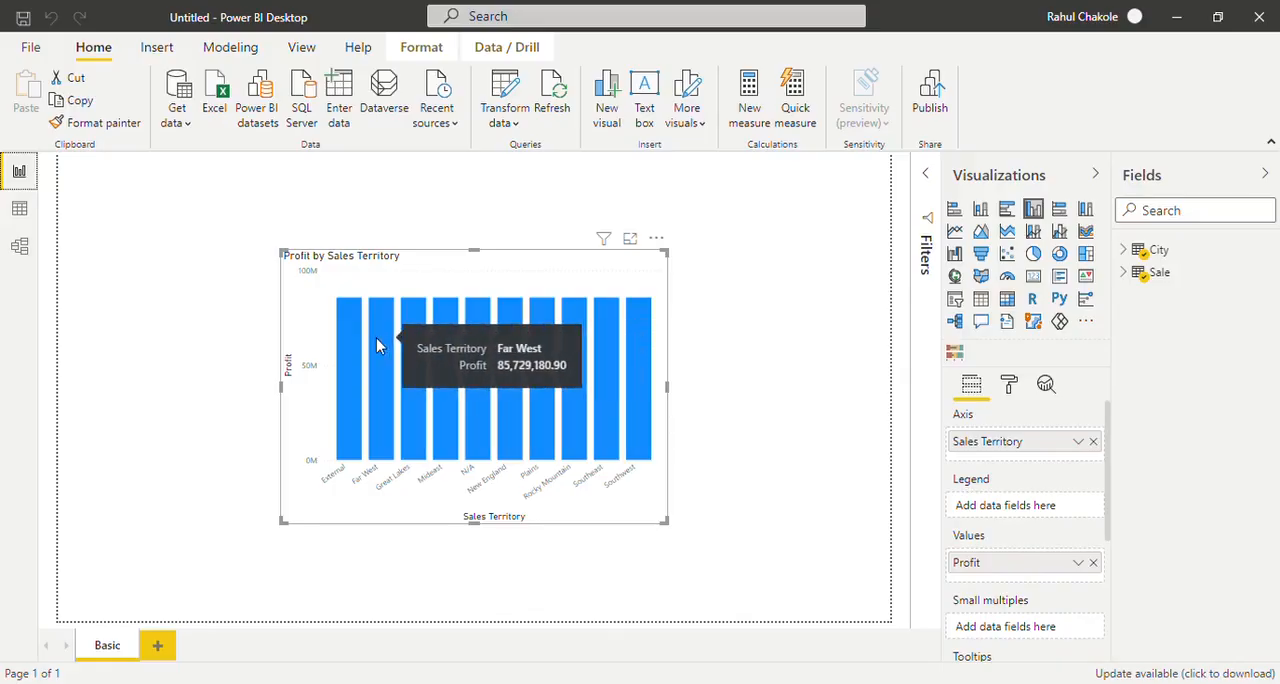
Restore the one-to-many City Key relationship between City and Sale using Manage relationships, and return to the report chart
{"action": "left_click", "coordinate": [24, 246]}
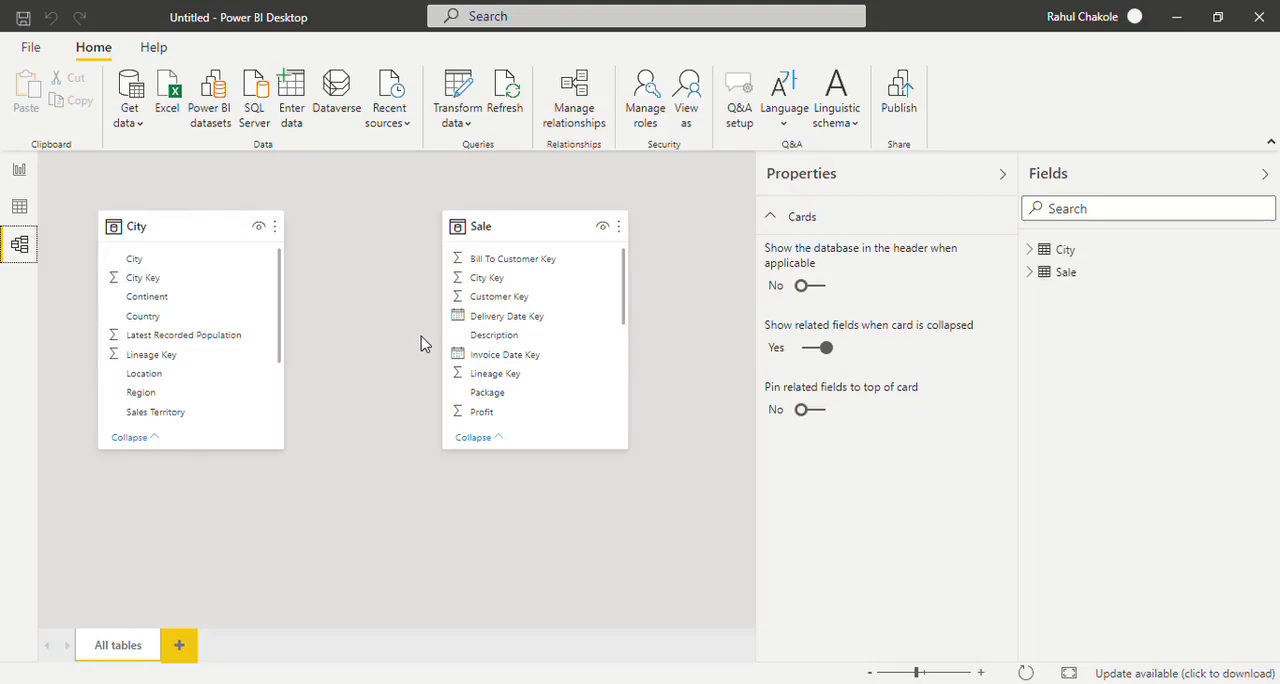
{"action": "left_click", "coordinate": [581, 124]}
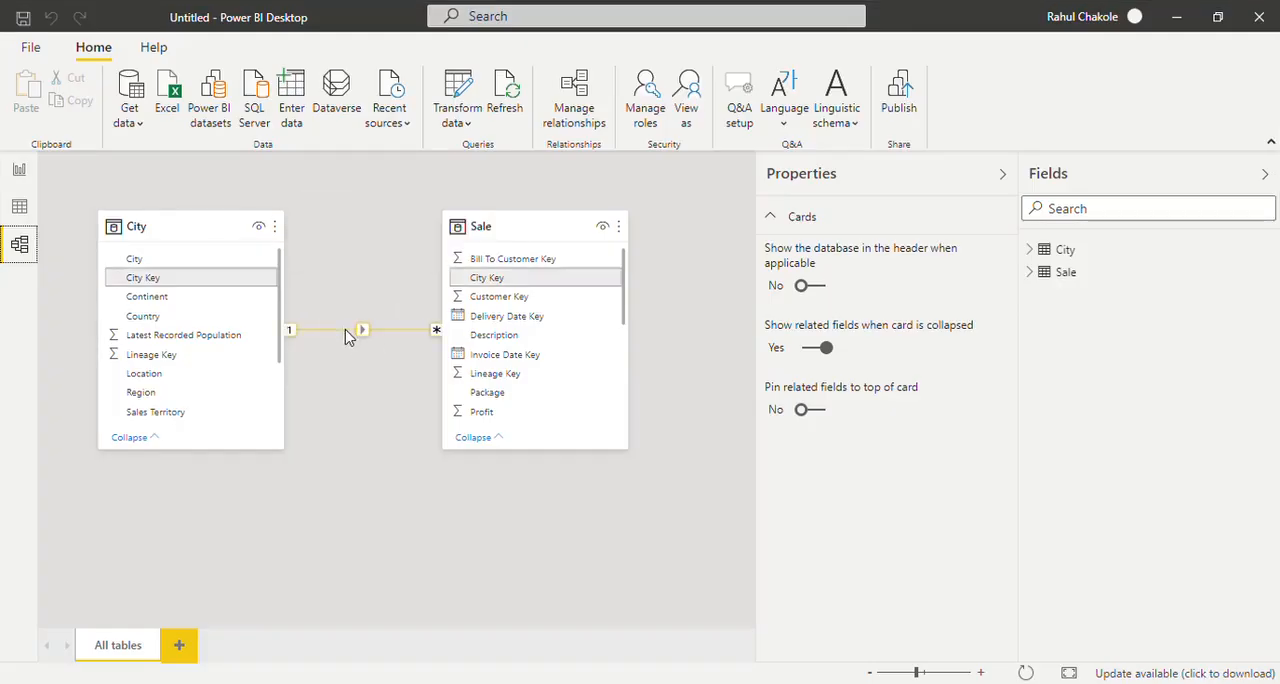
{"action": "left_click", "coordinate": [20, 172]}
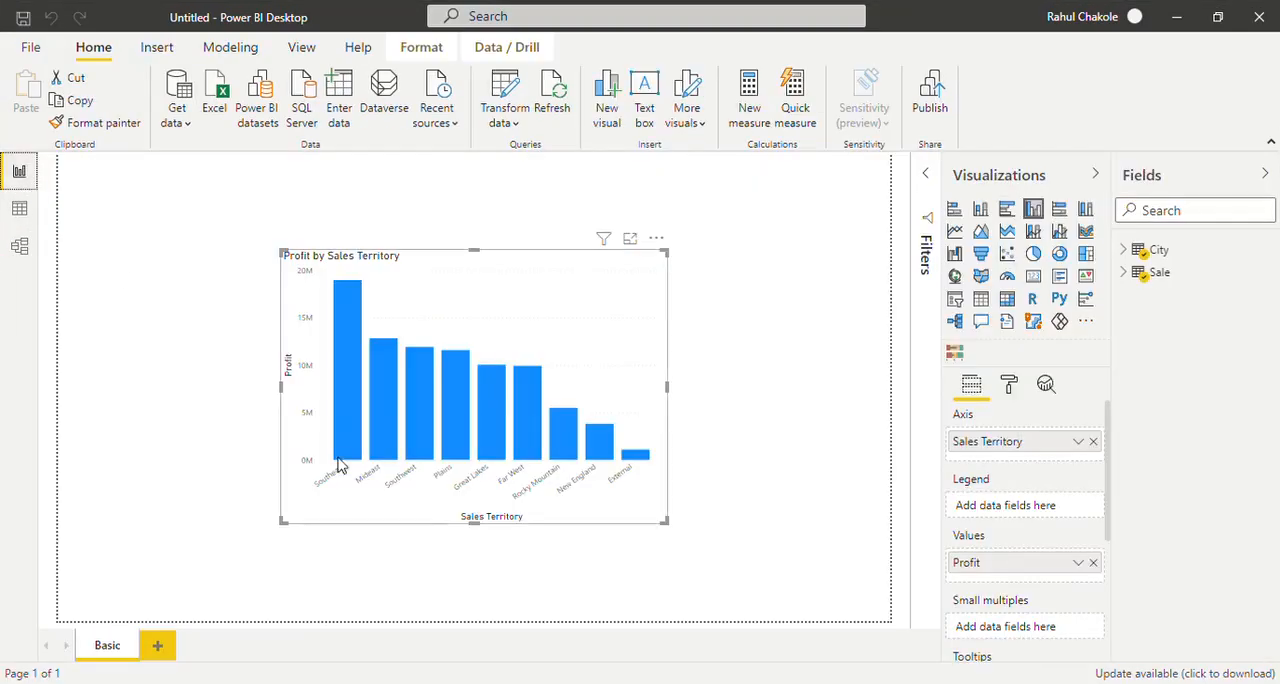